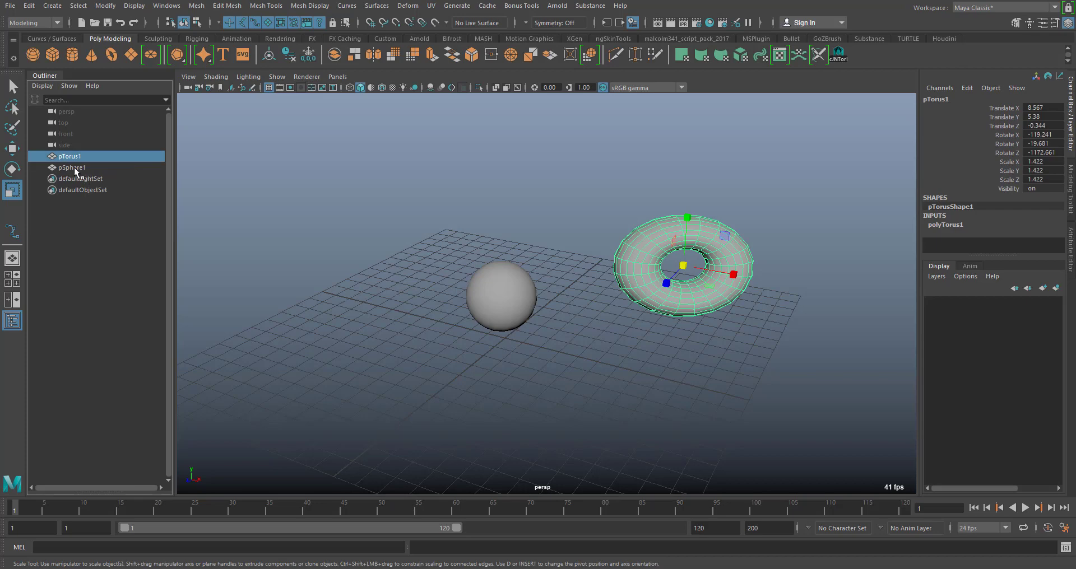
- Select the torus and the sphere together and delete both from the scene
{"action": "left_click", "coordinate": [74, 168]}
{"action": "left_click_drag", "start_coordinate": [493, 267], "coordinate": [481, 296], "text": "alt"}
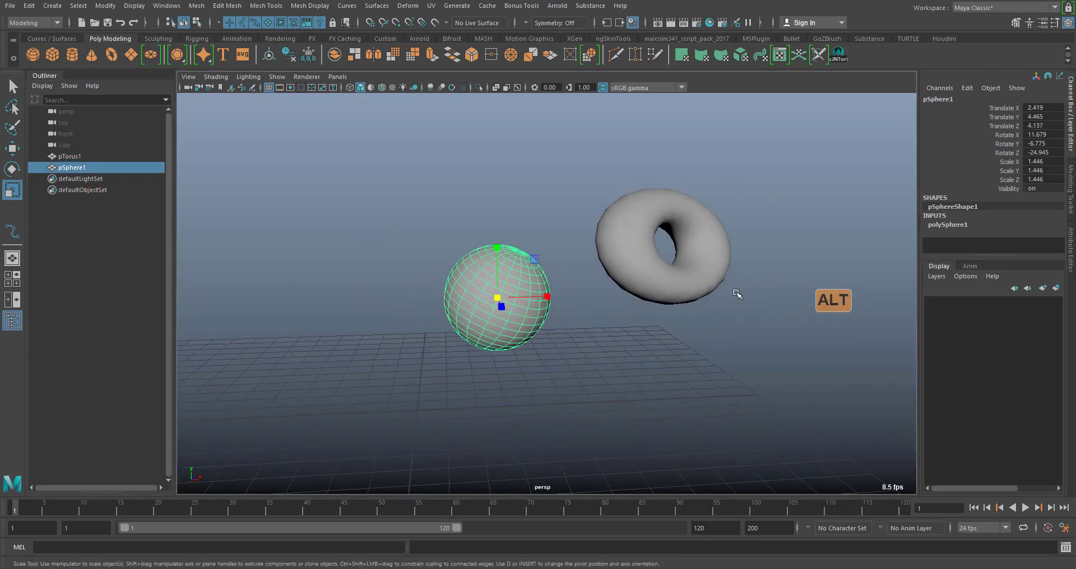
{"action": "left_click_drag", "start_coordinate": [429, 130], "coordinate": [815, 415]}
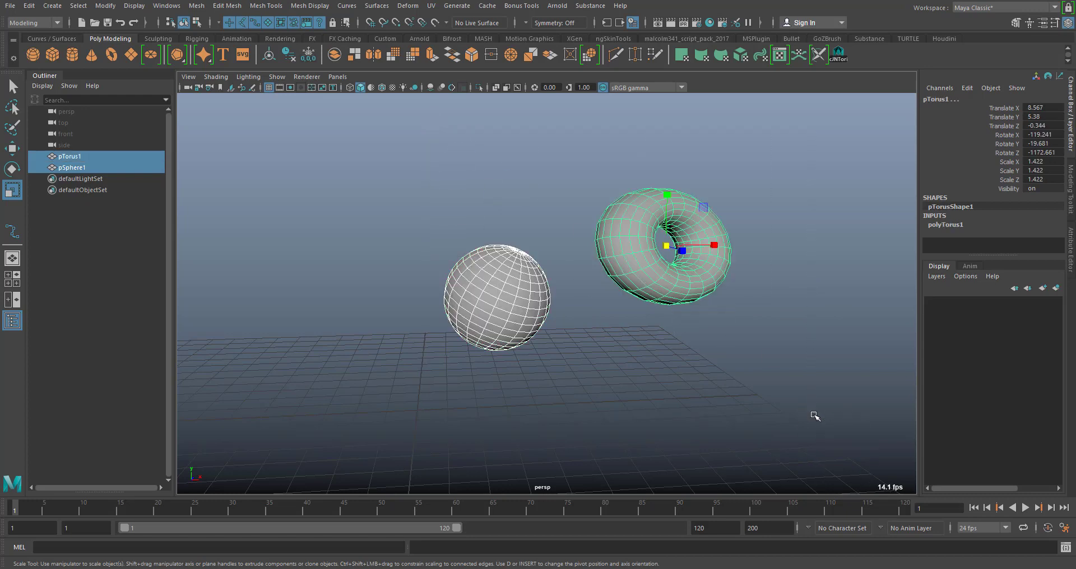
{"action": "key", "text": "Delete"}
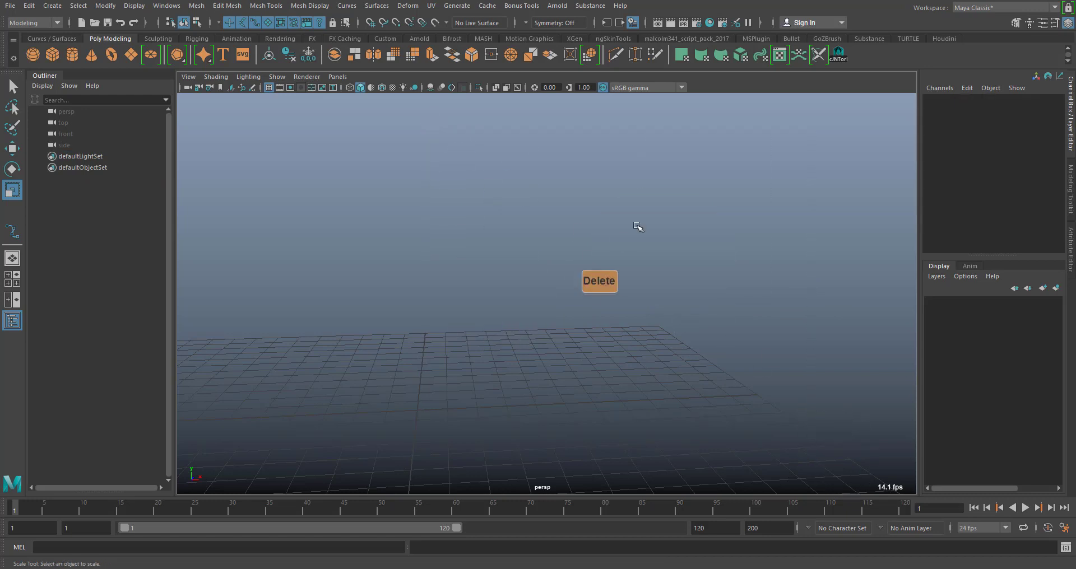
- Reset the Maya Classic workspace to its default layout and show the Outliner again
{"action": "left_click", "coordinate": [974, 8]}
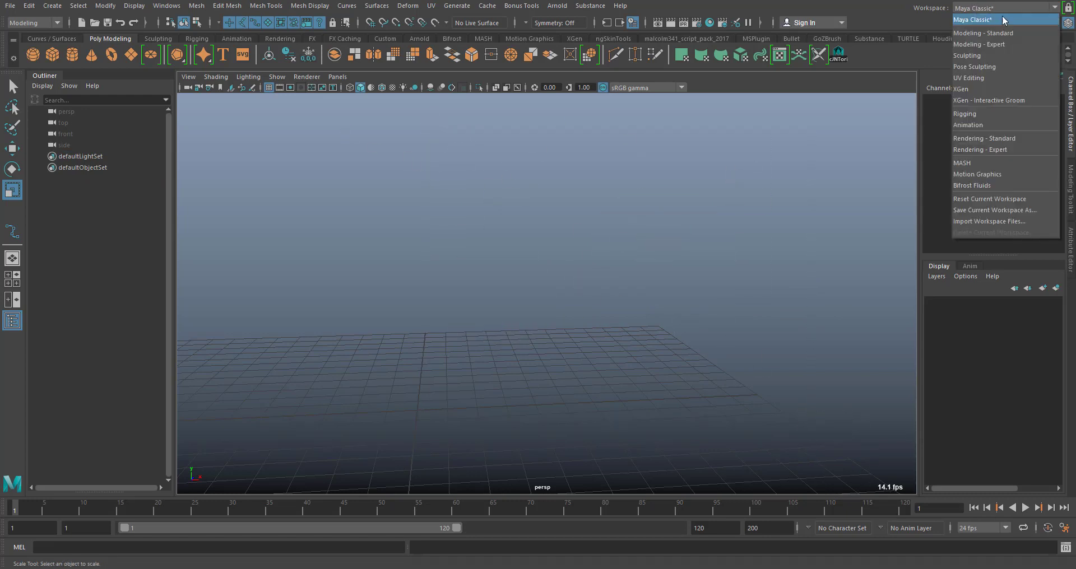
{"action": "left_click", "coordinate": [991, 200]}
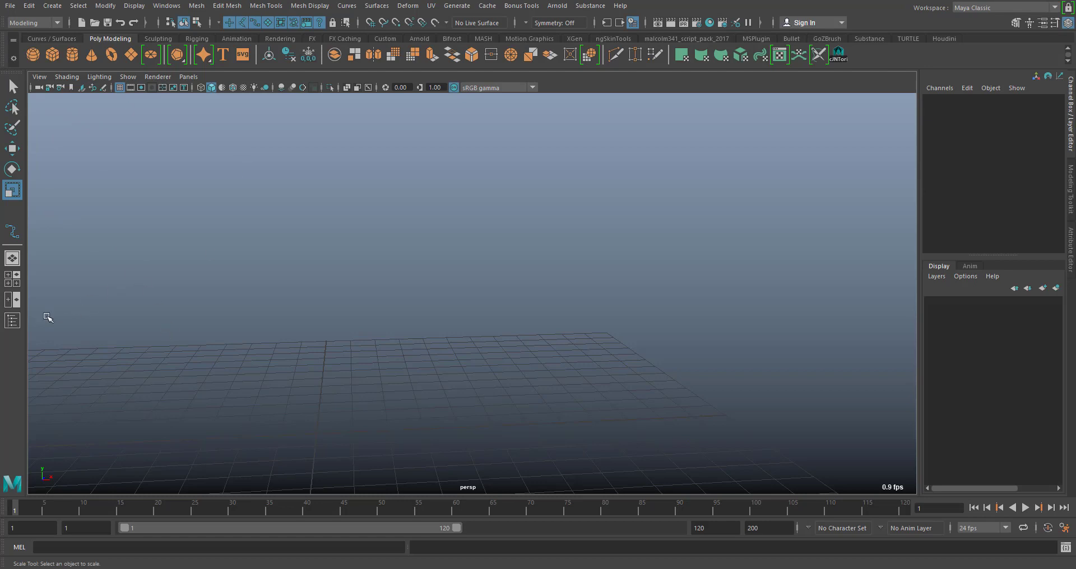
{"action": "left_click", "coordinate": [12, 321]}
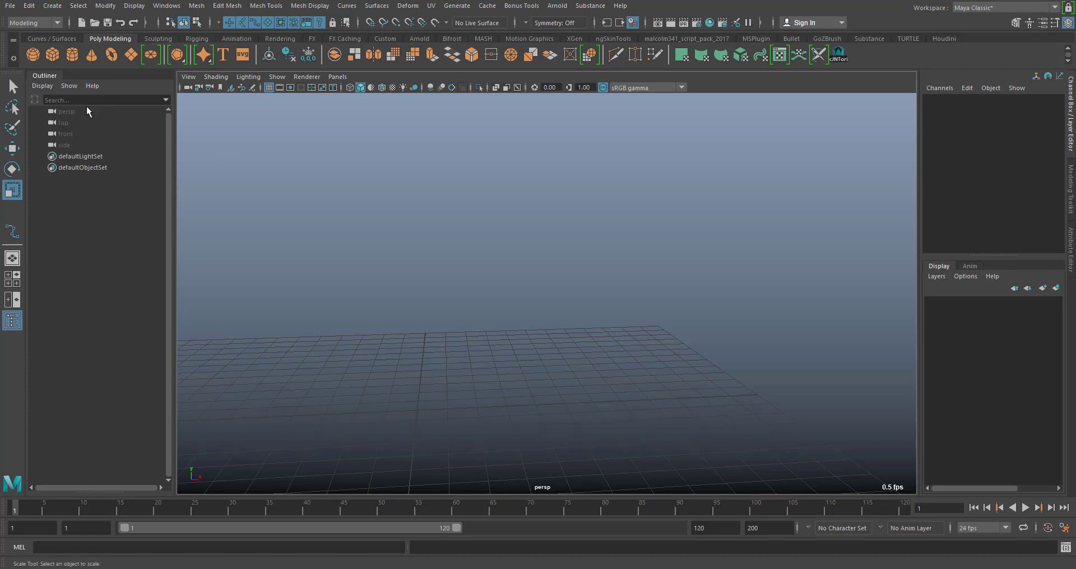
- Create a polygon sphere at the origin and look over the other available polygon primitives
{"action": "left_click", "coordinate": [32, 55]}
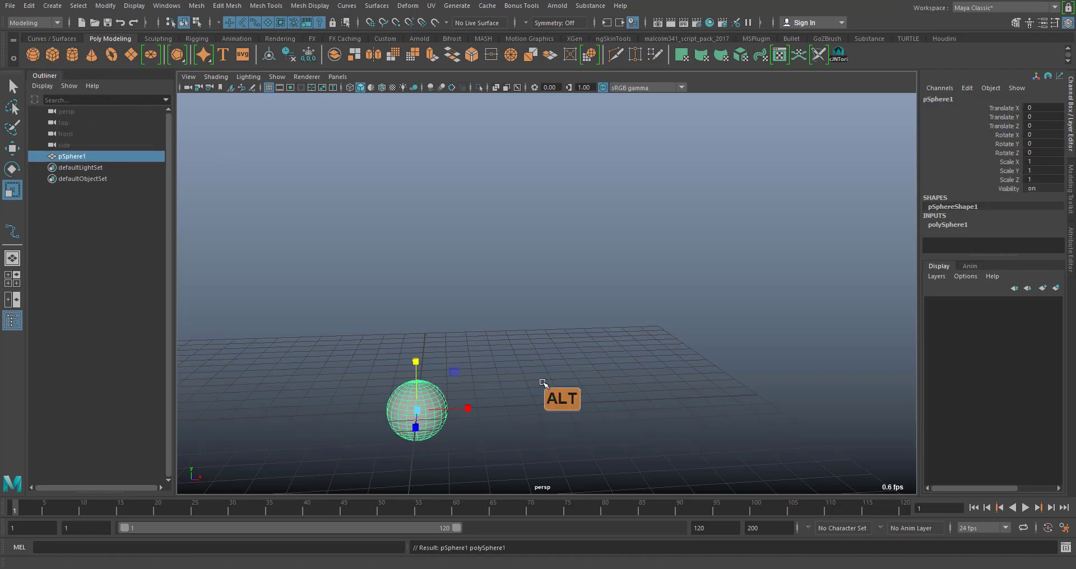
{"action": "middle_click_drag", "start_coordinate": [542, 381], "coordinate": [609, 303], "text": "alt"}
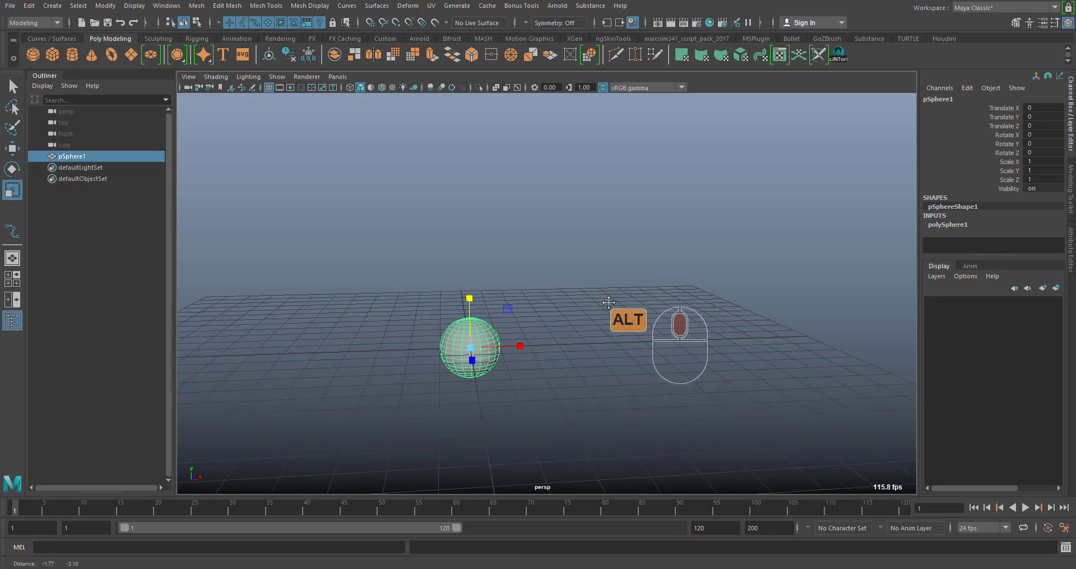
{"action": "left_click", "coordinate": [56, 6]}
{"action": "mouse_move", "coordinate": [101, 46]}
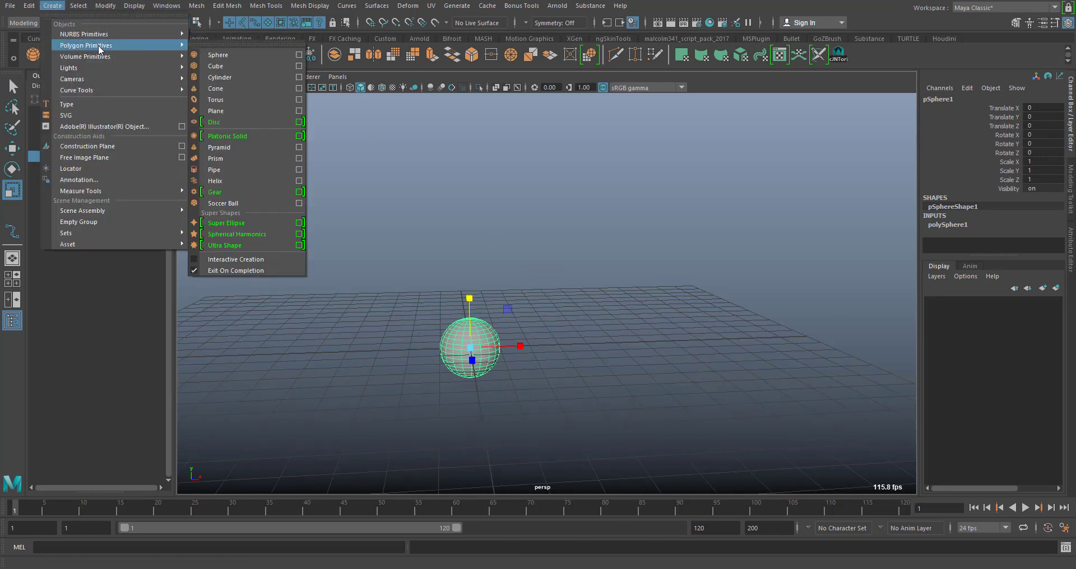
{"action": "left_click", "coordinate": [601, 314]}
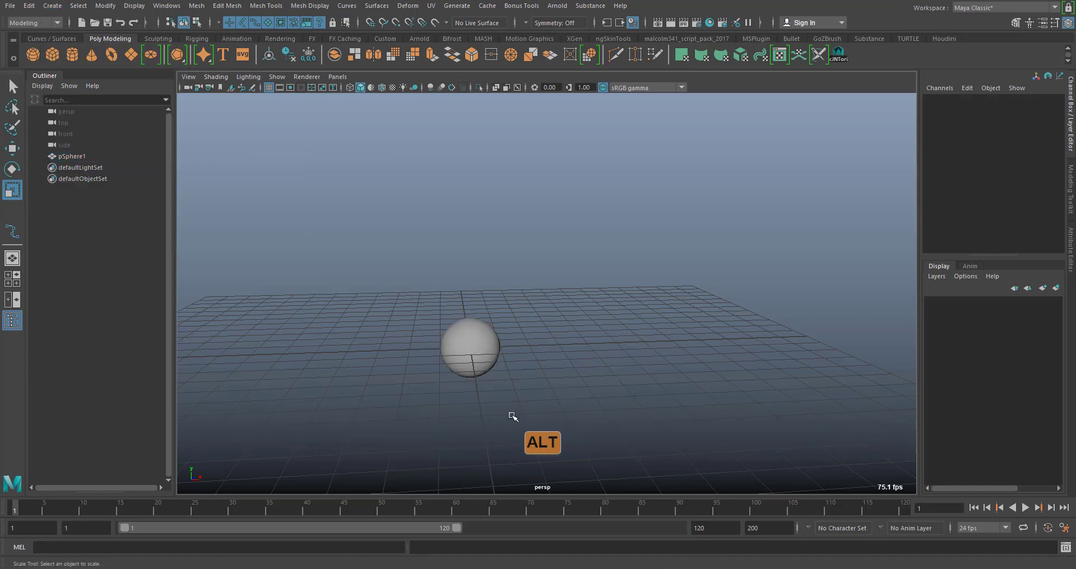
- Examine the sphere from several angles and distances by orbiting, panning and zooming the perspective view
{"action": "right_click_drag", "start_coordinate": [512, 413], "coordinate": [577, 535], "text": "alt"}
{"action": "middle_click_drag", "start_coordinate": [546, 331], "coordinate": [691, 194], "text": "alt"}
{"action": "right_click_drag", "start_coordinate": [540, 219], "coordinate": [637, 244], "text": "alt"}
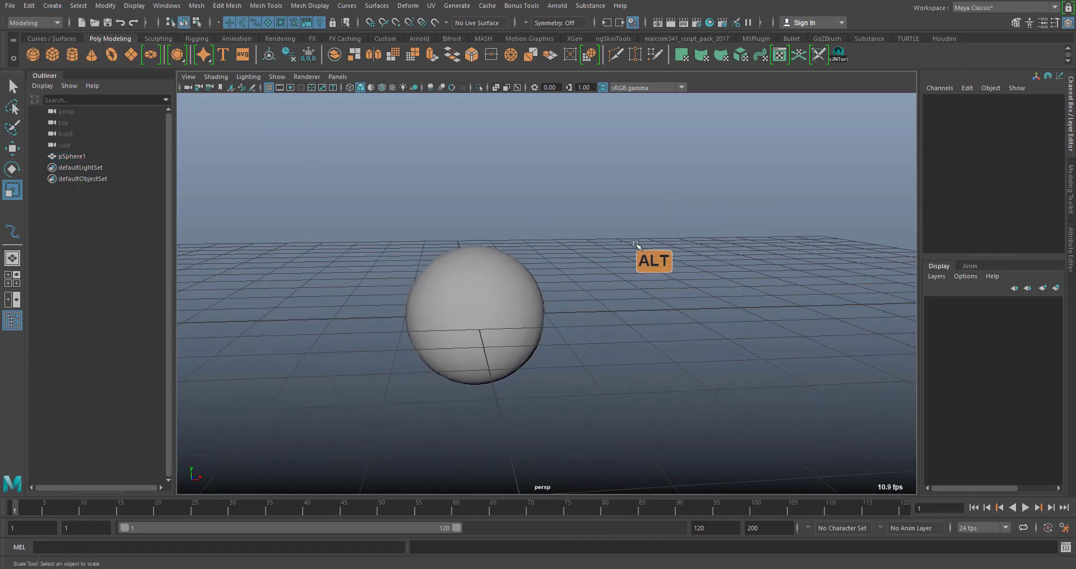
{"action": "left_click_drag", "start_coordinate": [602, 232], "coordinate": [643, 249], "text": "alt"}
{"action": "middle_click_drag", "start_coordinate": [607, 230], "coordinate": [626, 323], "text": "alt"}
{"action": "mouse_move", "coordinate": [567, 276]}
{"action": "right_mouse_down", "text": "alt"}
{"action": "mouse_move", "coordinate": [681, 432]}
{"action": "mouse_move", "coordinate": [568, 288]}
{"action": "right_mouse_up", "text": "alt"}
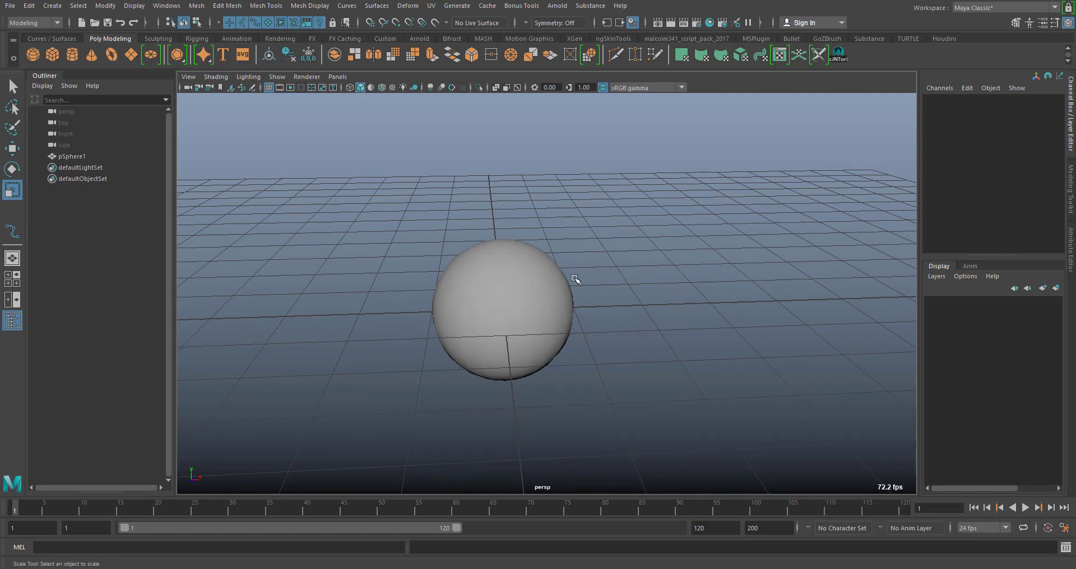
{"action": "left_click", "coordinate": [530, 263]}
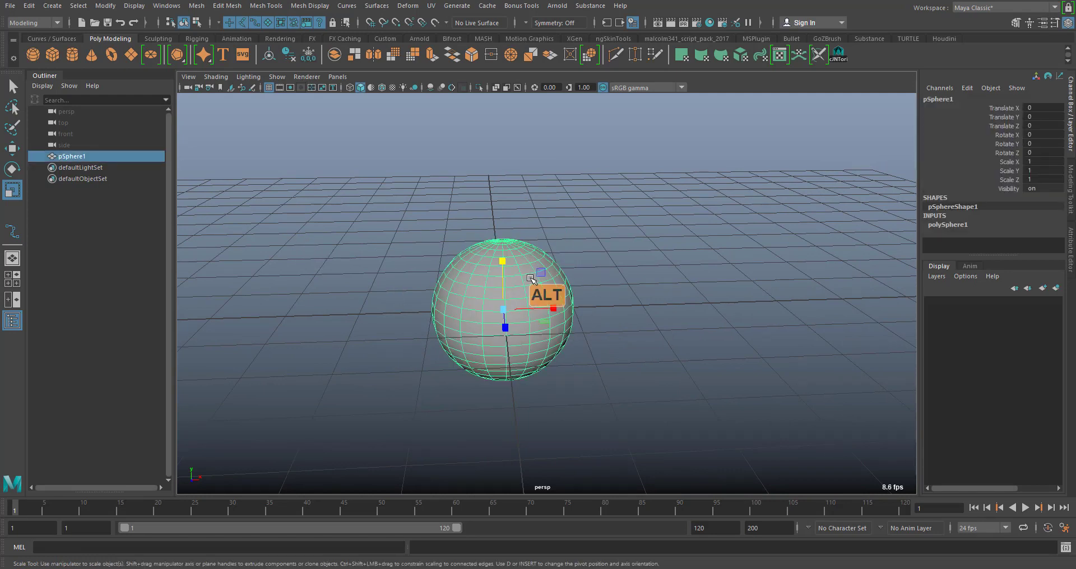
{"action": "left_click_drag", "start_coordinate": [501, 289], "coordinate": [595, 260], "text": "alt"}
{"action": "middle_click_drag", "start_coordinate": [595, 259], "coordinate": [790, 262], "text": "alt"}
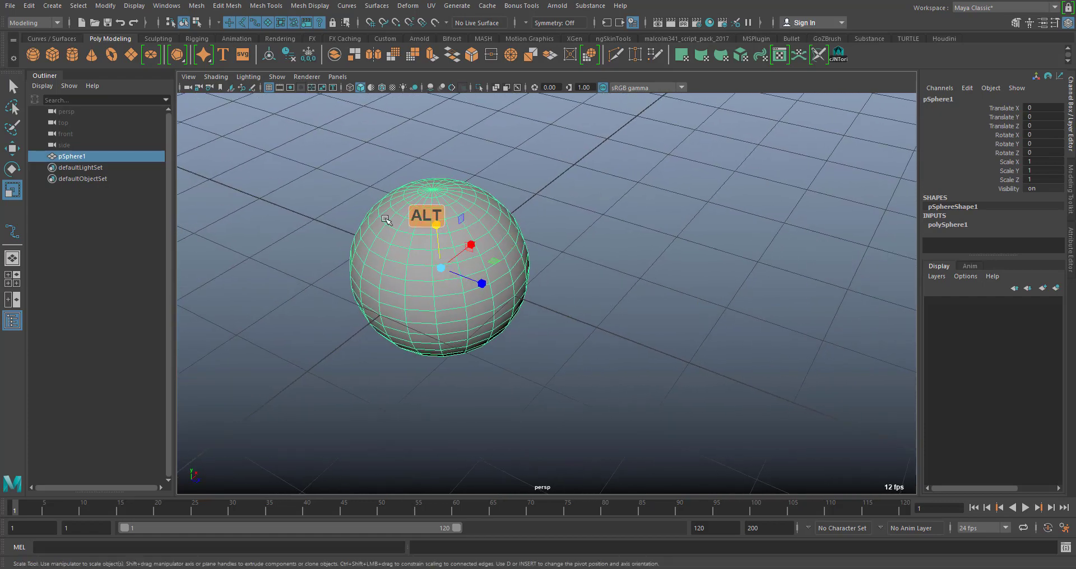
{"action": "left_click_drag", "start_coordinate": [560, 221], "coordinate": [751, 321], "text": "alt"}
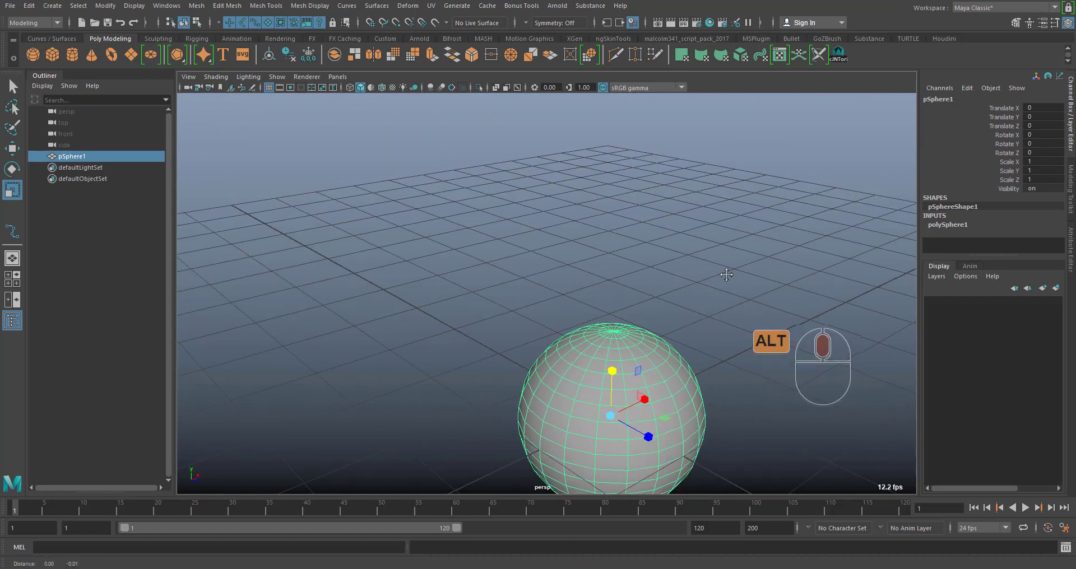
{"action": "middle_click_drag", "start_coordinate": [750, 321], "coordinate": [691, 182], "text": "alt"}
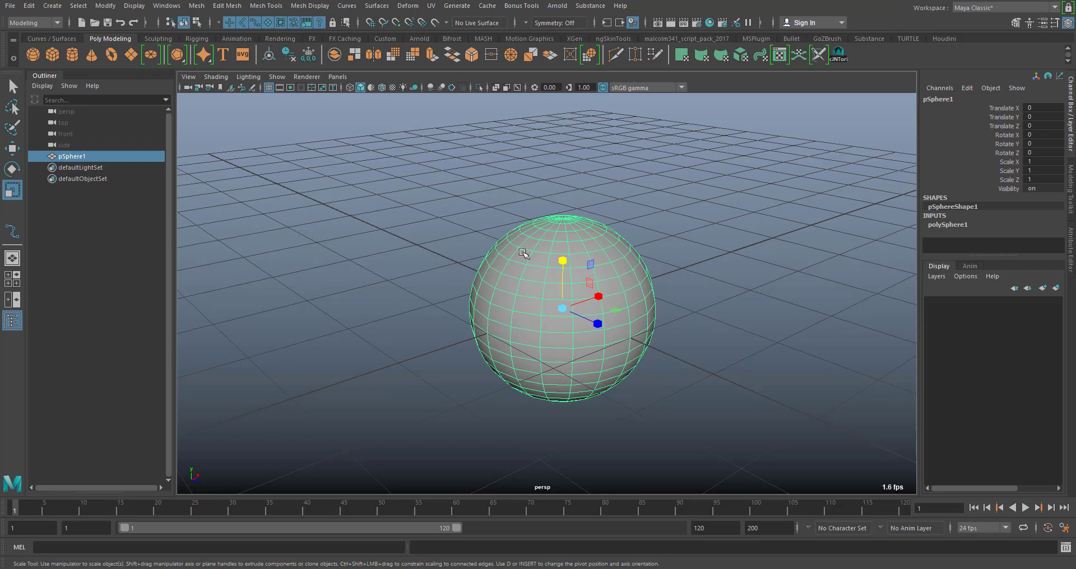
{"action": "right_click_drag", "start_coordinate": [545, 263], "coordinate": [686, 276], "text": "alt"}
{"action": "left_click_drag", "start_coordinate": [686, 276], "coordinate": [634, 283], "text": "alt"}
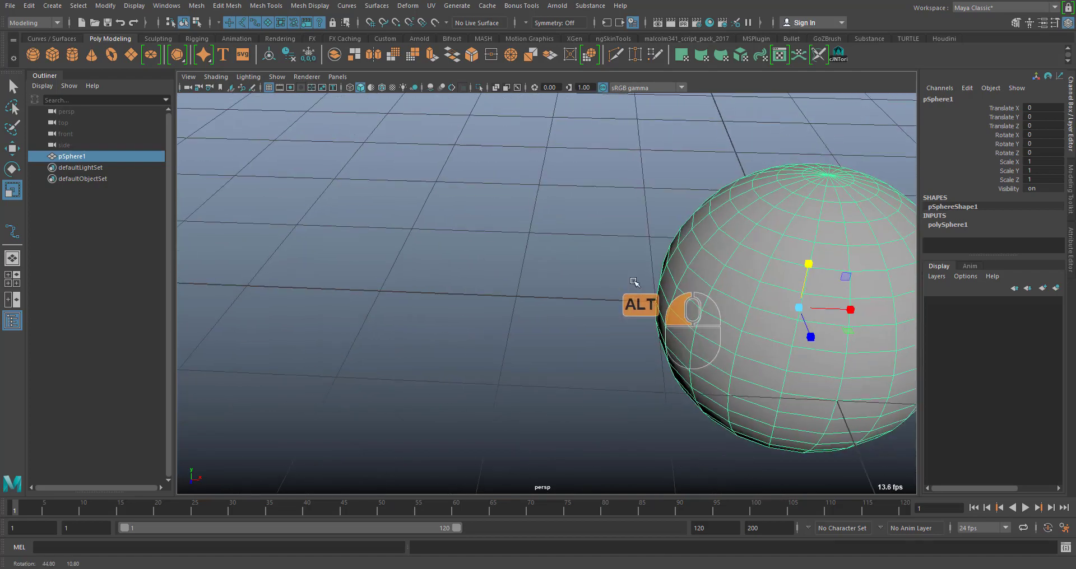
{"action": "middle_click_drag", "start_coordinate": [649, 255], "coordinate": [410, 273], "text": "alt"}
{"action": "right_click_drag", "start_coordinate": [527, 247], "coordinate": [252, 174], "text": "alt"}
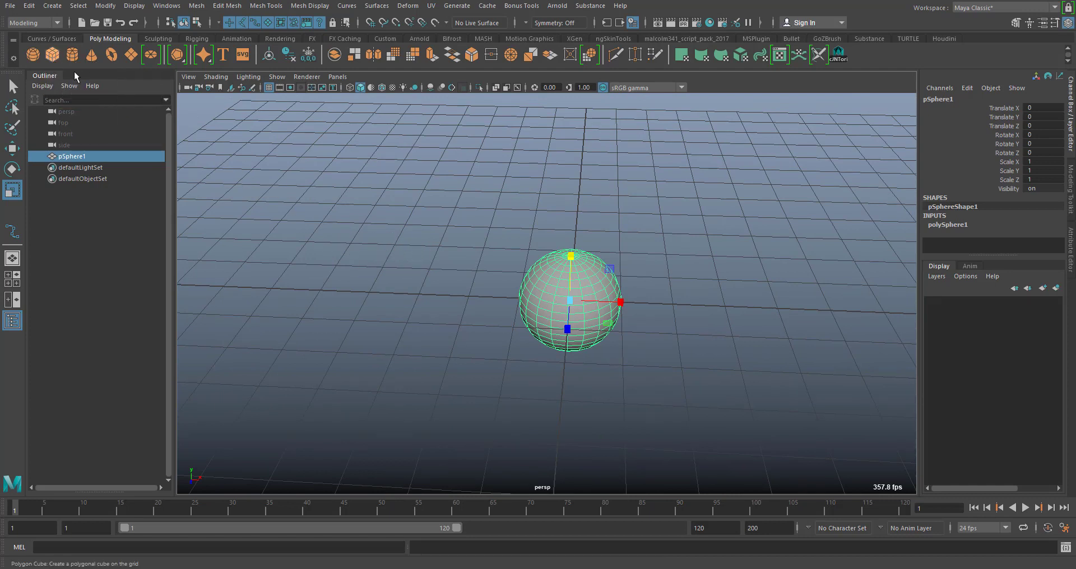
- Create a polygon cube and move it beside the sphere along the X axis to about -2.04
{"action": "left_click", "coordinate": [52, 55]}
{"action": "key", "text": "w"}
{"action": "left_click_drag", "start_coordinate": [620, 304], "coordinate": [476, 294]}
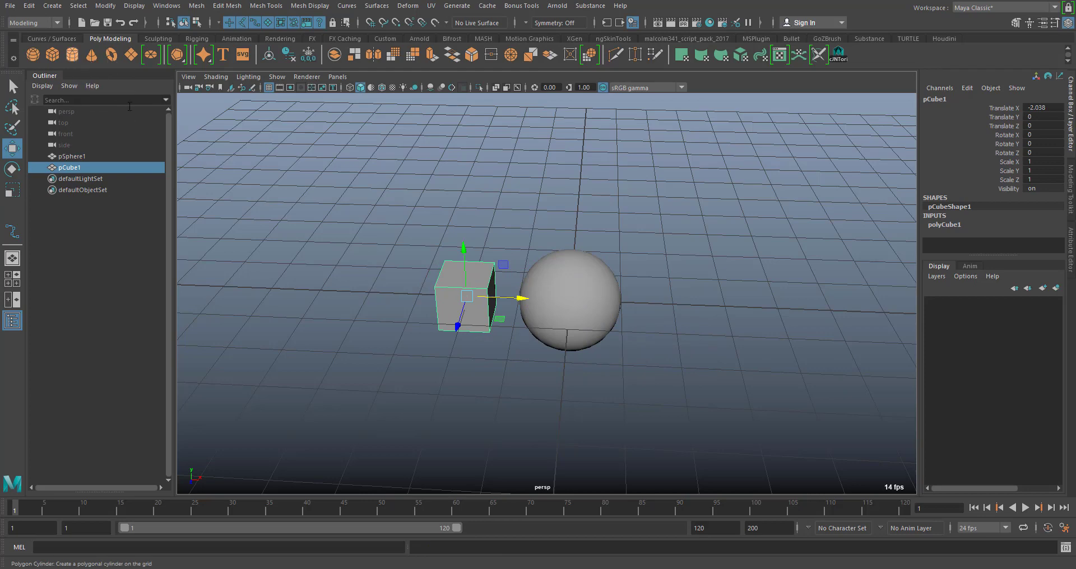
- Create a polygon cylinder and move it along the X axis past the cube to about -4.07
{"action": "left_click", "coordinate": [72, 54]}
{"action": "left_click_drag", "start_coordinate": [608, 303], "coordinate": [385, 294]}
{"action": "left_click_drag", "start_coordinate": [613, 294], "coordinate": [670, 291], "text": "alt"}
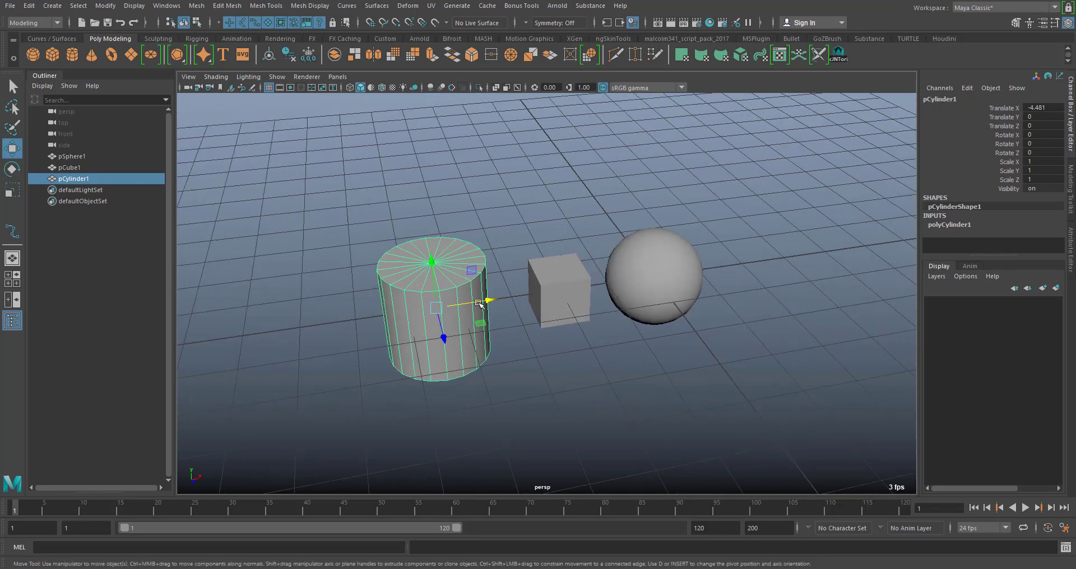
{"action": "left_click_drag", "start_coordinate": [486, 303], "coordinate": [452, 289]}
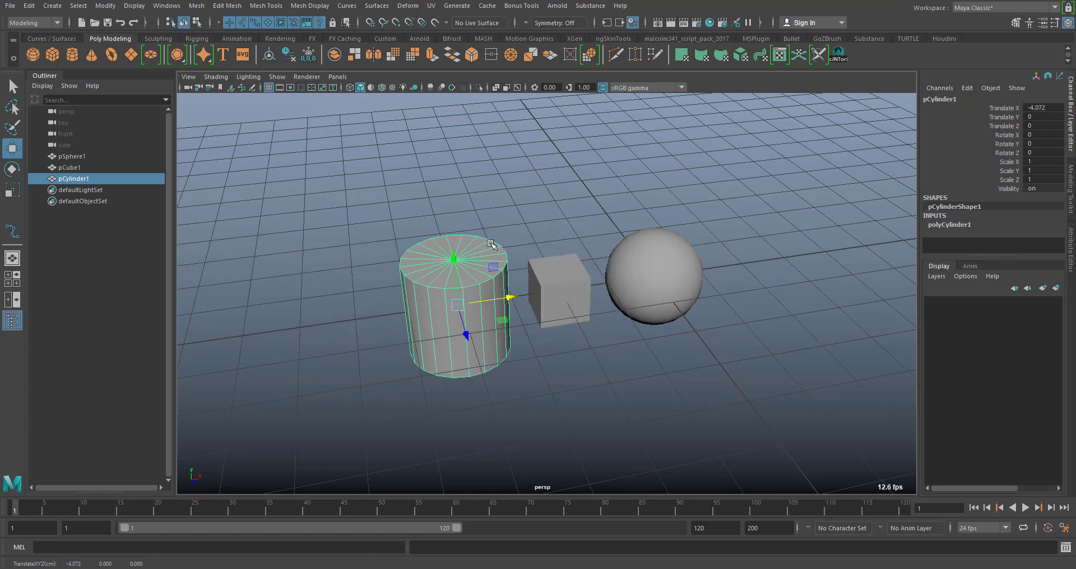
- Switch the cylinder to vertex component mode
{"action": "middle_click_drag", "start_coordinate": [489, 265], "coordinate": [515, 263], "text": "alt"}
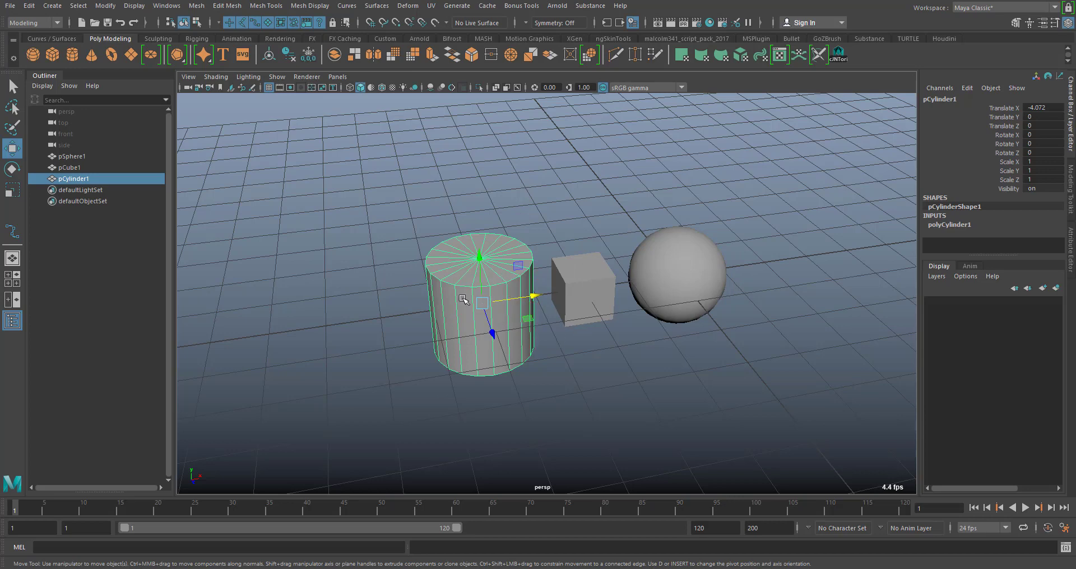
{"action": "right_click_drag", "start_coordinate": [505, 246], "coordinate": [596, 333], "text": "alt"}
{"action": "middle_click_drag", "start_coordinate": [563, 297], "coordinate": [704, 264], "text": "alt"}
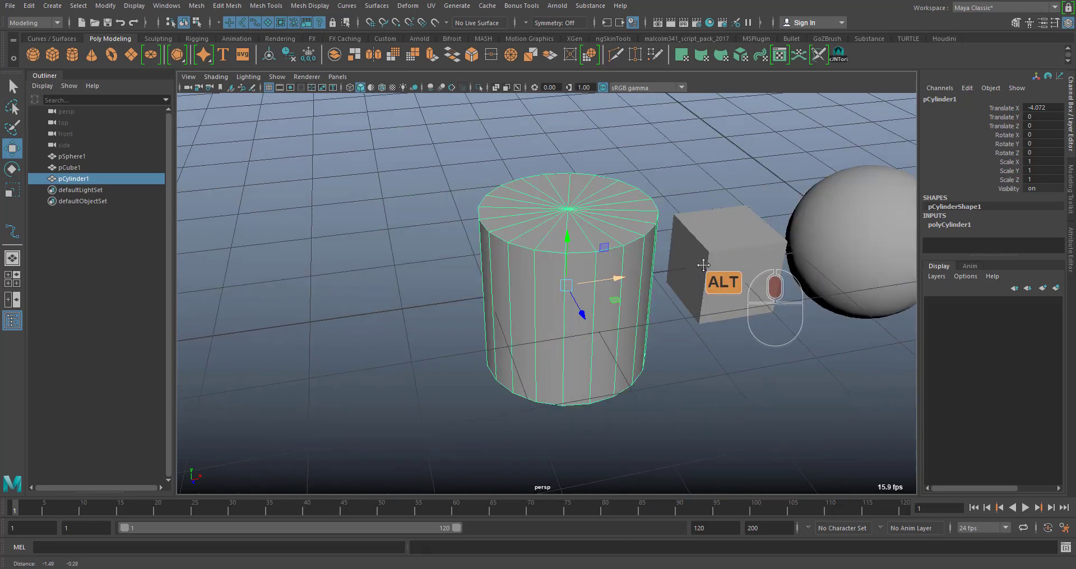
{"action": "right_click", "coordinate": [594, 252]}
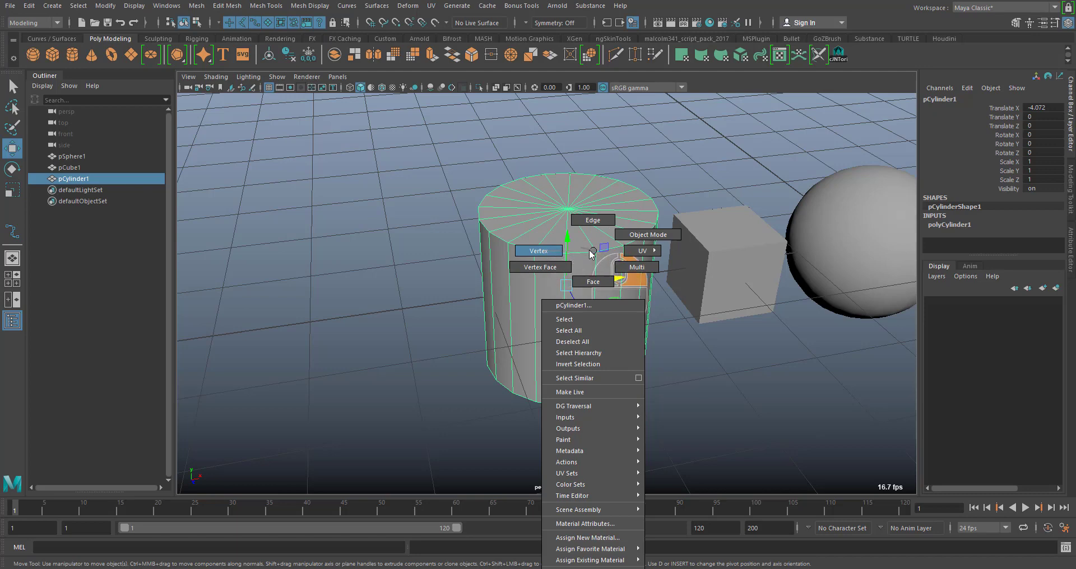
{"action": "right_click_drag", "start_coordinate": [591, 254], "coordinate": [591, 255]}
{"action": "left_click_drag", "start_coordinate": [593, 255], "coordinate": [588, 218], "text": "alt"}
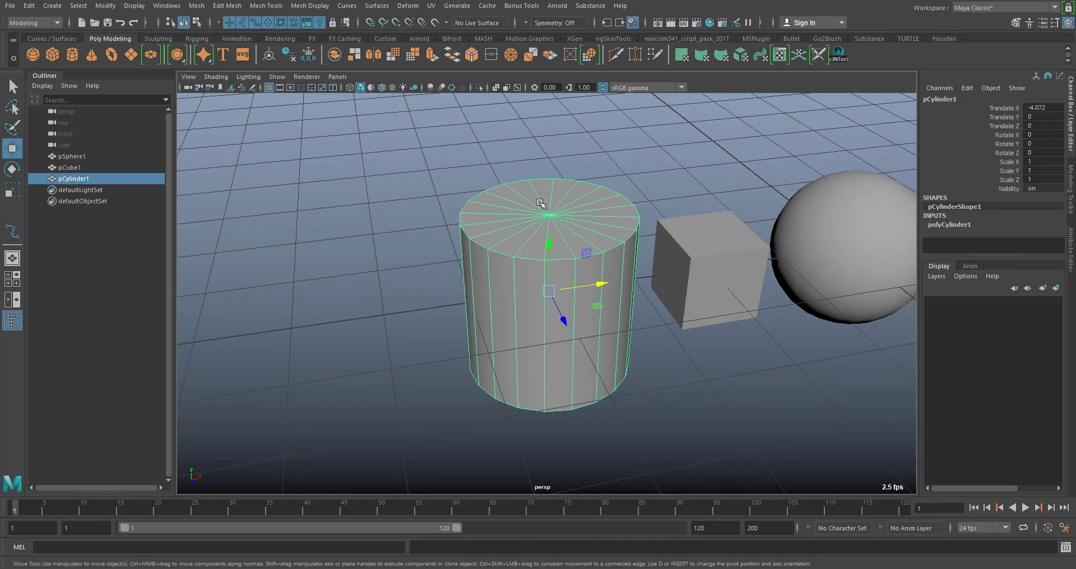
{"action": "right_click", "coordinate": [547, 230]}
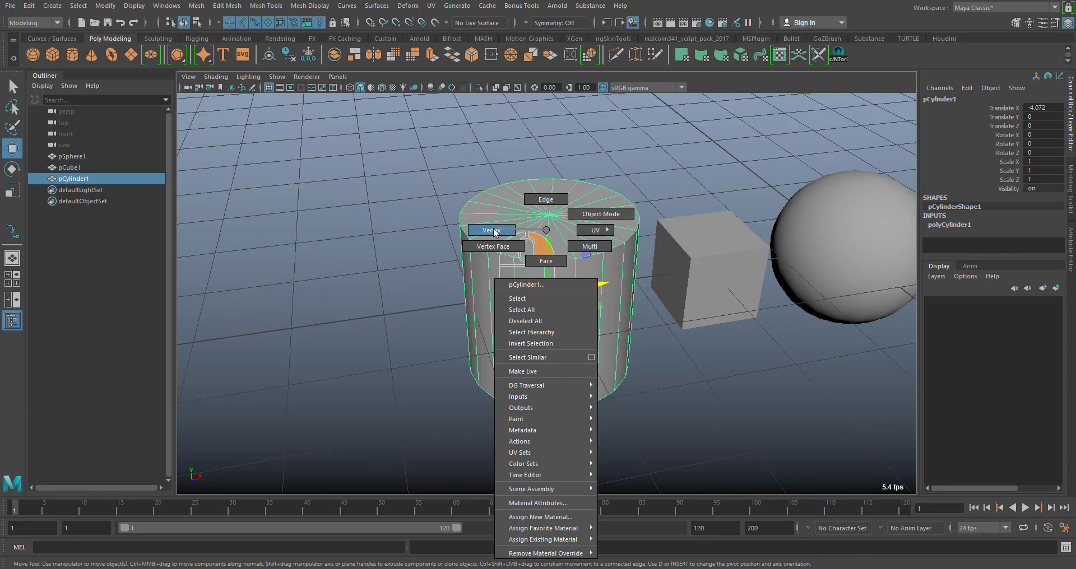
{"action": "right_click_drag", "start_coordinate": [494, 232], "coordinate": [493, 228]}
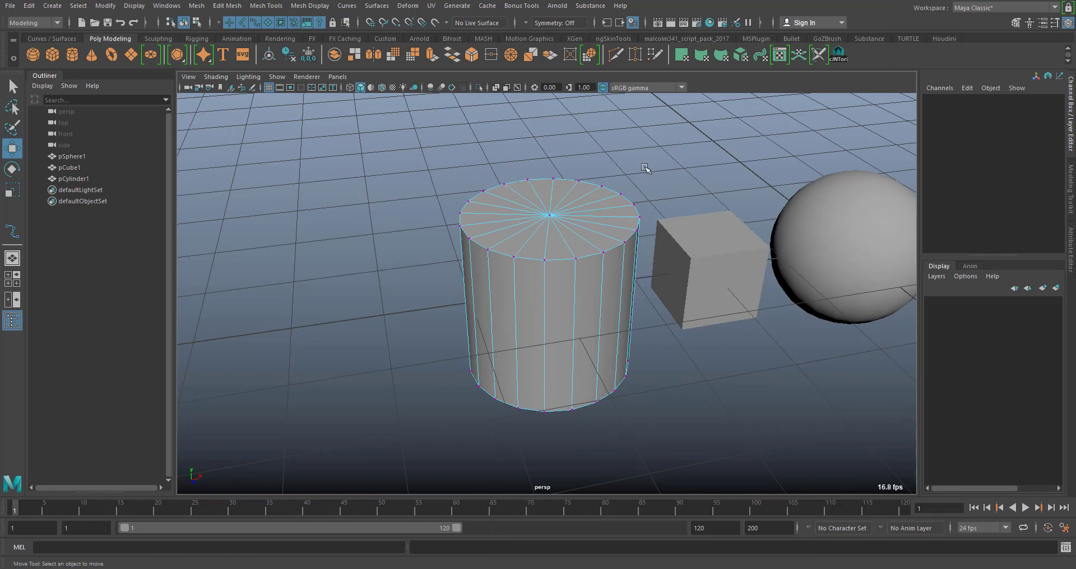
- Move one vertex on the cylinder's top rim outward on the side facing away from the cube, forming a spout
{"action": "middle_click_drag", "start_coordinate": [644, 167], "coordinate": [625, 171], "text": "alt"}
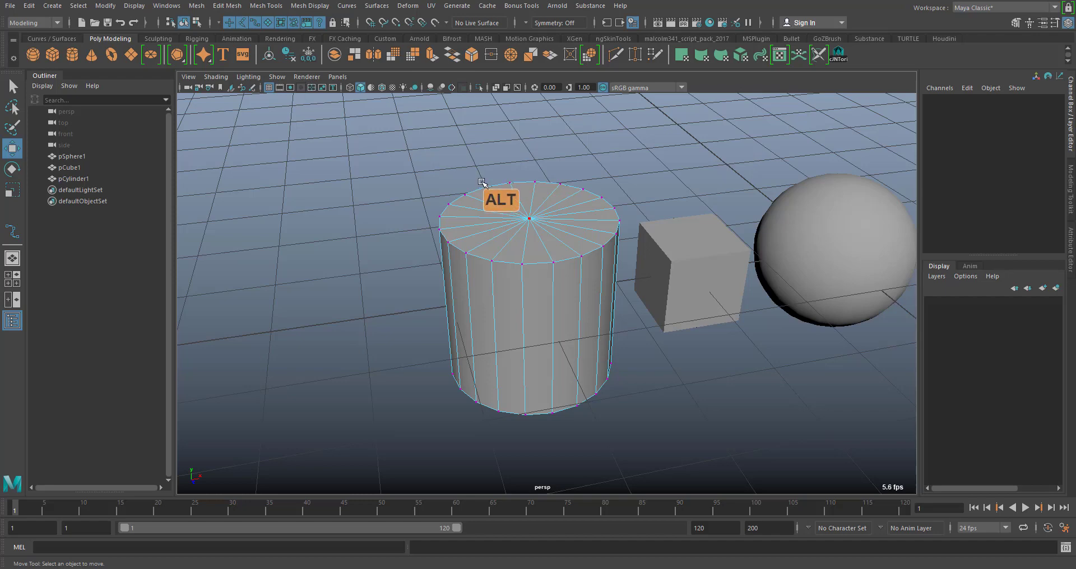
{"action": "right_click_drag", "start_coordinate": [487, 199], "coordinate": [502, 233], "text": "alt"}
{"action": "middle_click_drag", "start_coordinate": [533, 238], "coordinate": [524, 288], "text": "alt"}
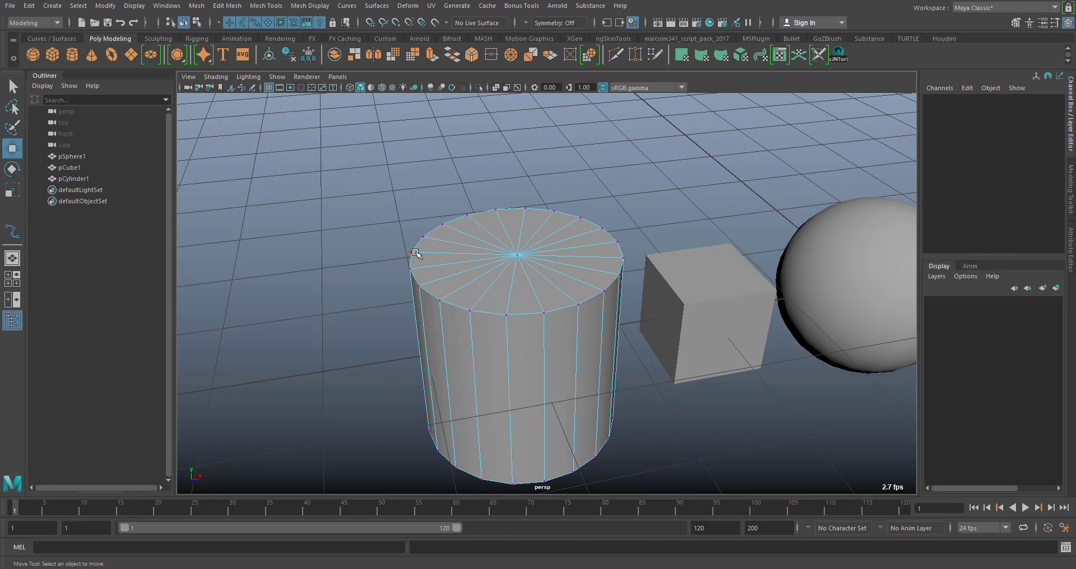
{"action": "right_click_drag", "start_coordinate": [415, 254], "coordinate": [397, 260], "text": "alt"}
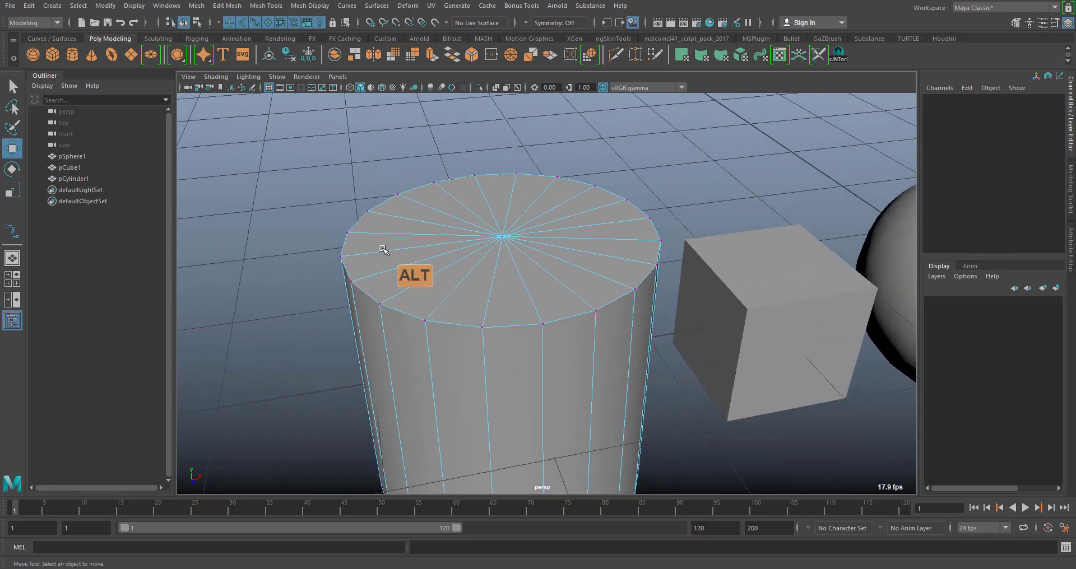
{"action": "left_click", "coordinate": [348, 233]}
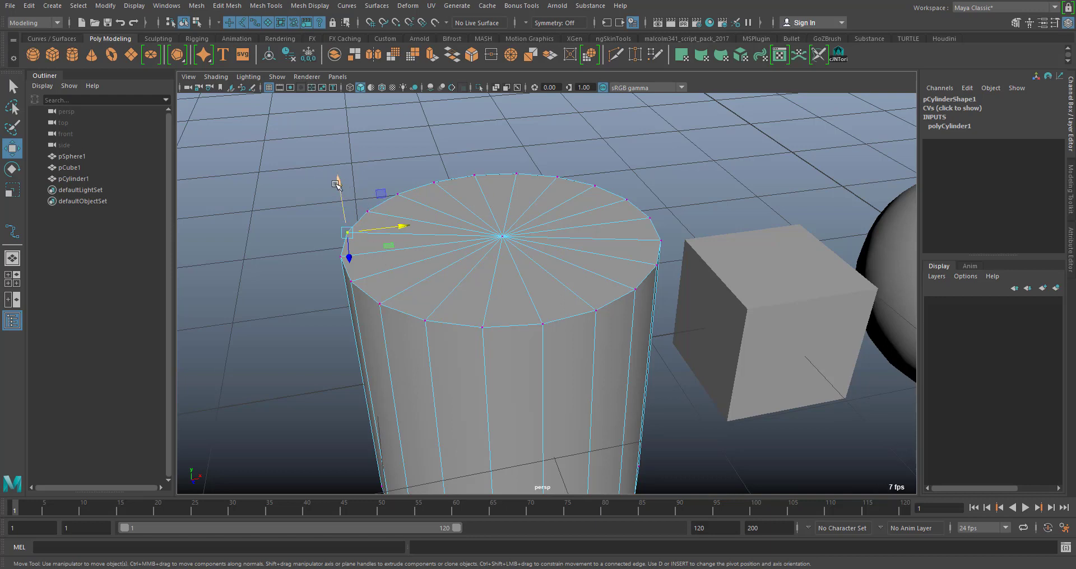
{"action": "left_click_drag", "start_coordinate": [336, 185], "coordinate": [326, 224]}
- Move a back vertex of the cylinder's top rim outward and up to about X -2.72, Y 1.26, Z -0.59
{"action": "right_click_drag", "start_coordinate": [680, 247], "coordinate": [605, 186], "text": "alt"}
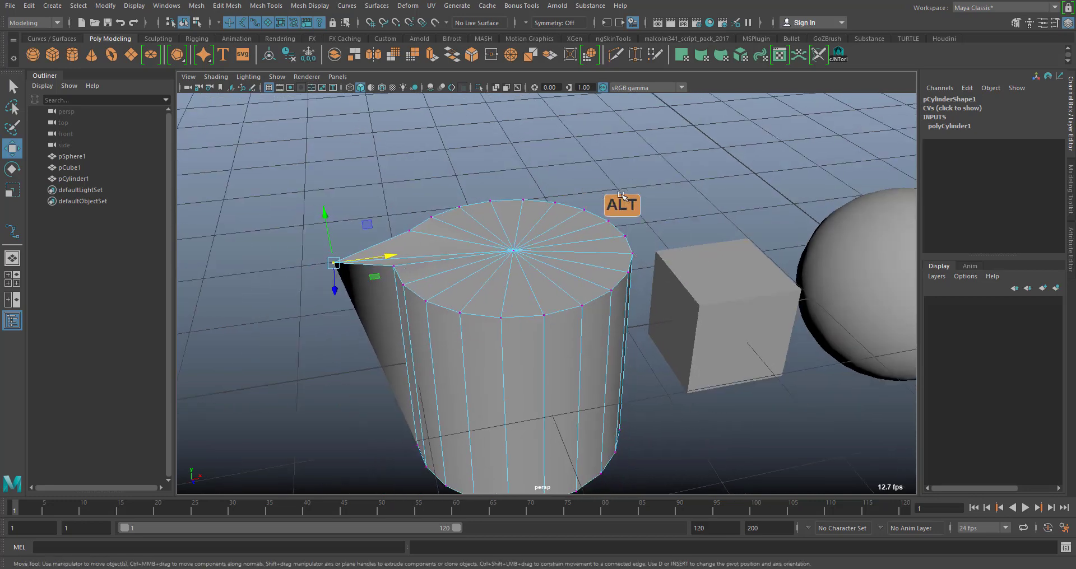
{"action": "left_click", "coordinate": [585, 210]}
{"action": "left_click_drag", "start_coordinate": [595, 230], "coordinate": [692, 199]}
{"action": "left_click_drag", "start_coordinate": [644, 163], "coordinate": [642, 125]}
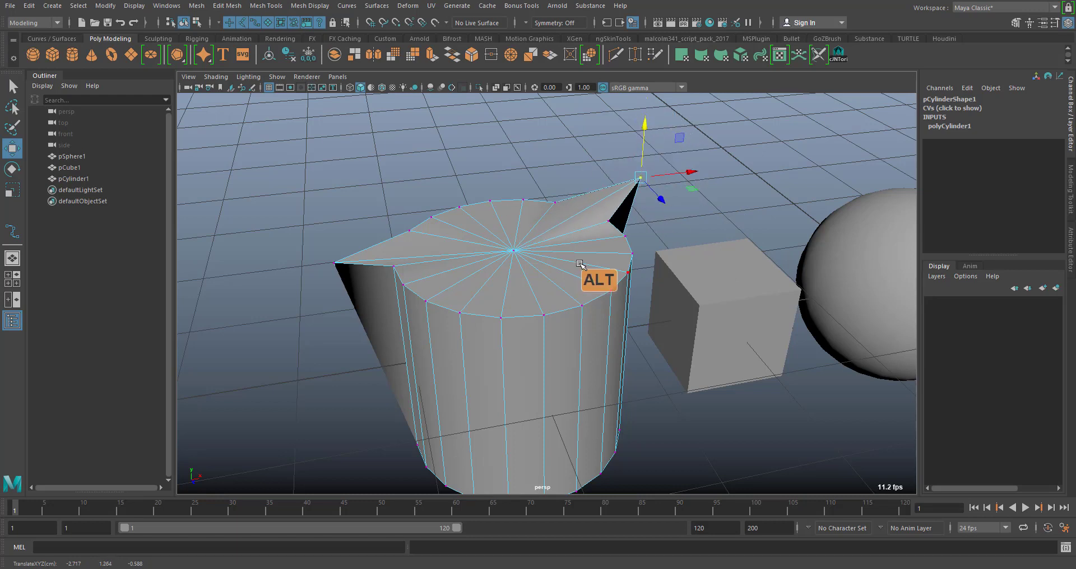
- Switch the selection mode to selecting by component type
{"action": "middle_click_drag", "start_coordinate": [544, 263], "coordinate": [556, 227], "text": "alt"}
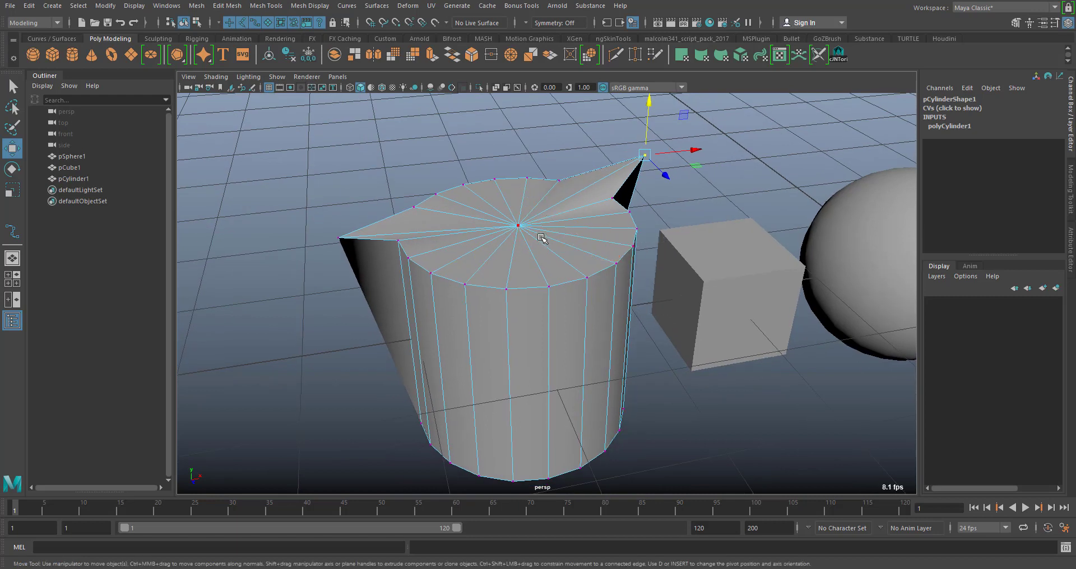
{"action": "left_click", "coordinate": [196, 21]}
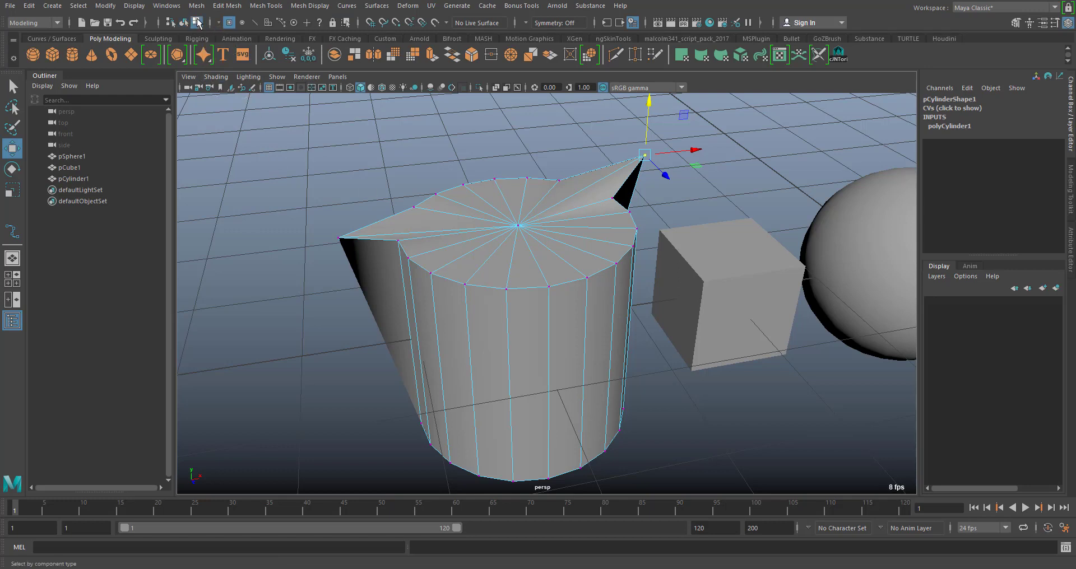
- Select the centre vertex of the cylinder's top and toggle the selection mode between object type and component type
{"action": "left_click", "coordinate": [517, 226]}
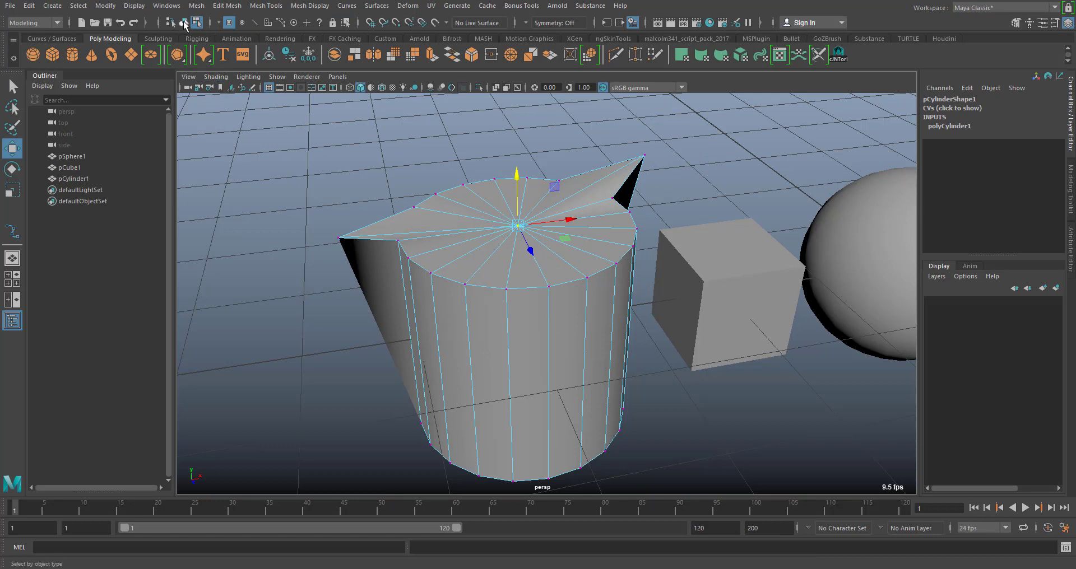
{"action": "left_click", "coordinate": [184, 23]}
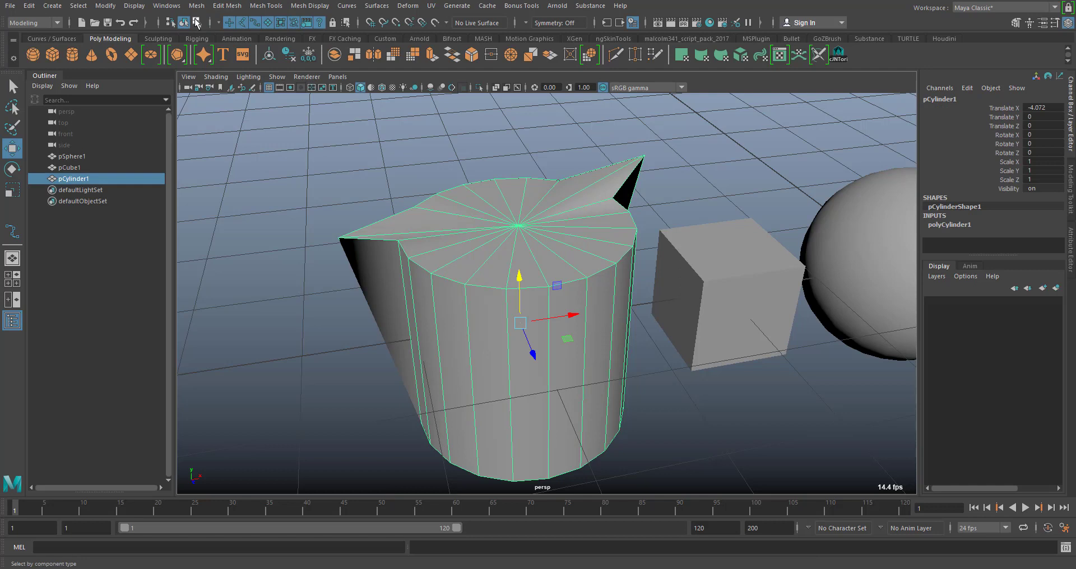
{"action": "left_click", "coordinate": [197, 22]}
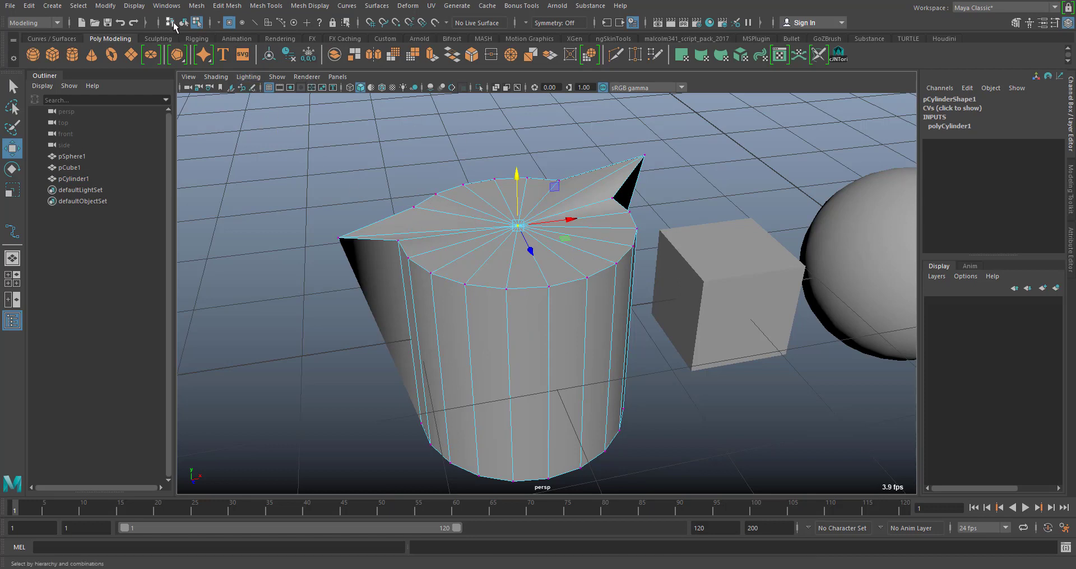
{"action": "left_click", "coordinate": [183, 23]}
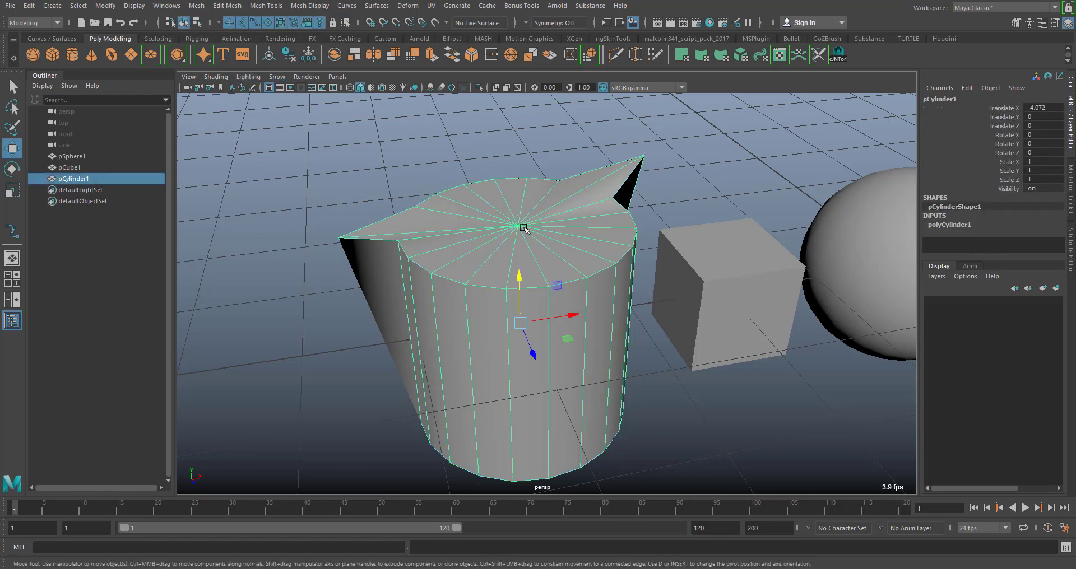
{"action": "left_click", "coordinate": [195, 22]}
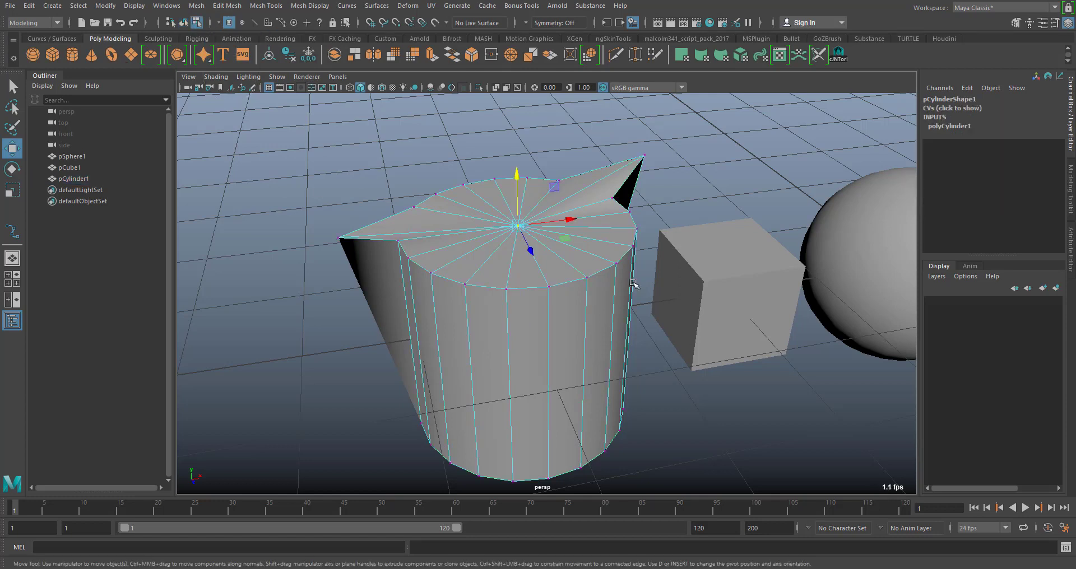
- Select pCylinder1, switch it to face component mode, and pull one narrow side face near the spout outward
{"action": "left_click", "coordinate": [64, 179]}
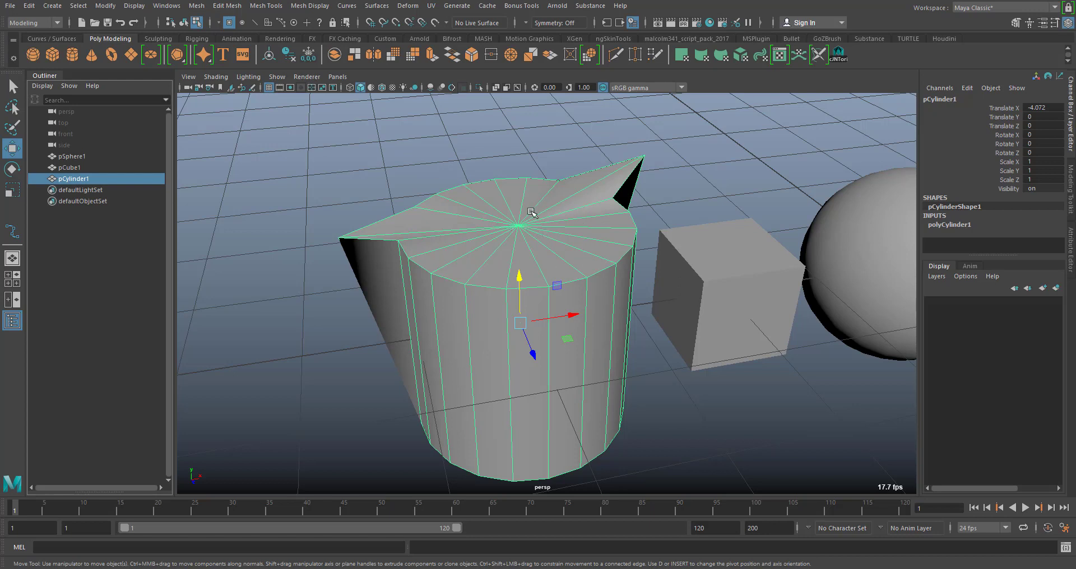
{"action": "right_click", "coordinate": [514, 223]}
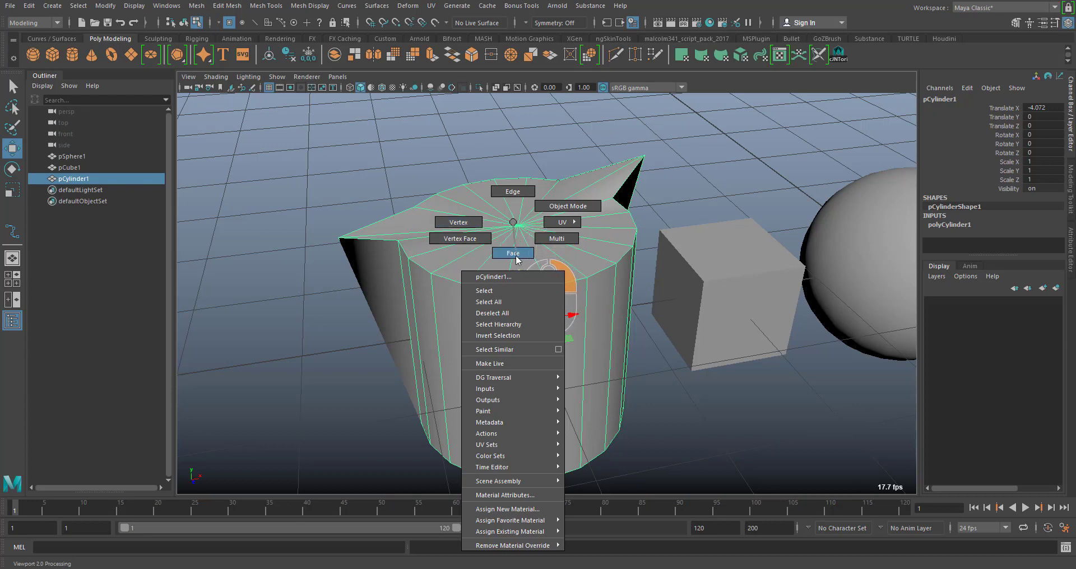
{"action": "right_click_drag", "start_coordinate": [516, 258], "coordinate": [516, 259]}
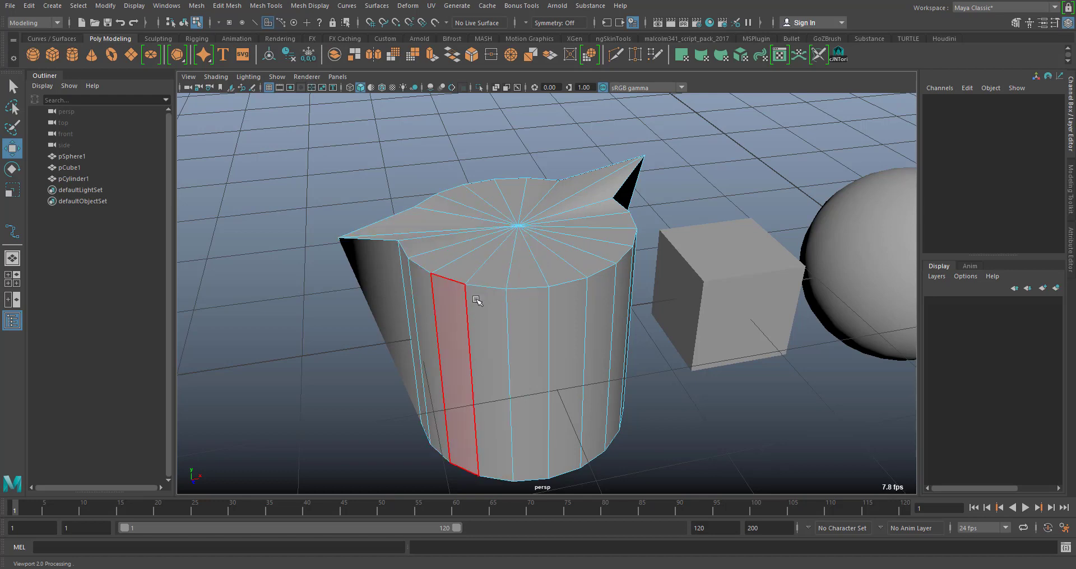
{"action": "left_click", "coordinate": [422, 284]}
{"action": "mouse_move", "coordinate": [508, 357]}
{"action": "left_mouse_down"}
{"action": "mouse_move", "coordinate": [451, 369]}
{"action": "mouse_move", "coordinate": [505, 359]}
{"action": "left_mouse_up"}
{"action": "mouse_move", "coordinate": [432, 413]}
{"action": "left_mouse_down"}
{"action": "mouse_move", "coordinate": [424, 377]}
{"action": "mouse_move", "coordinate": [437, 425]}
{"action": "left_mouse_up"}
{"action": "left_click_drag", "start_coordinate": [465, 380], "coordinate": [470, 275]}
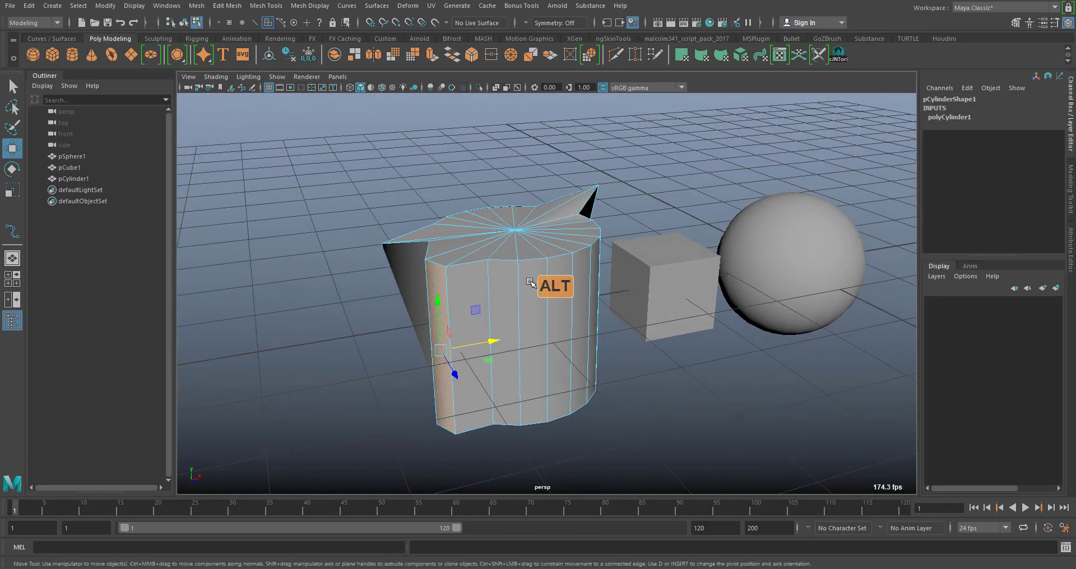
- Add three neighbouring side faces of the cylinder to the selection and move the group of faces outward
{"action": "left_click", "coordinate": [475, 286], "text": "shift"}
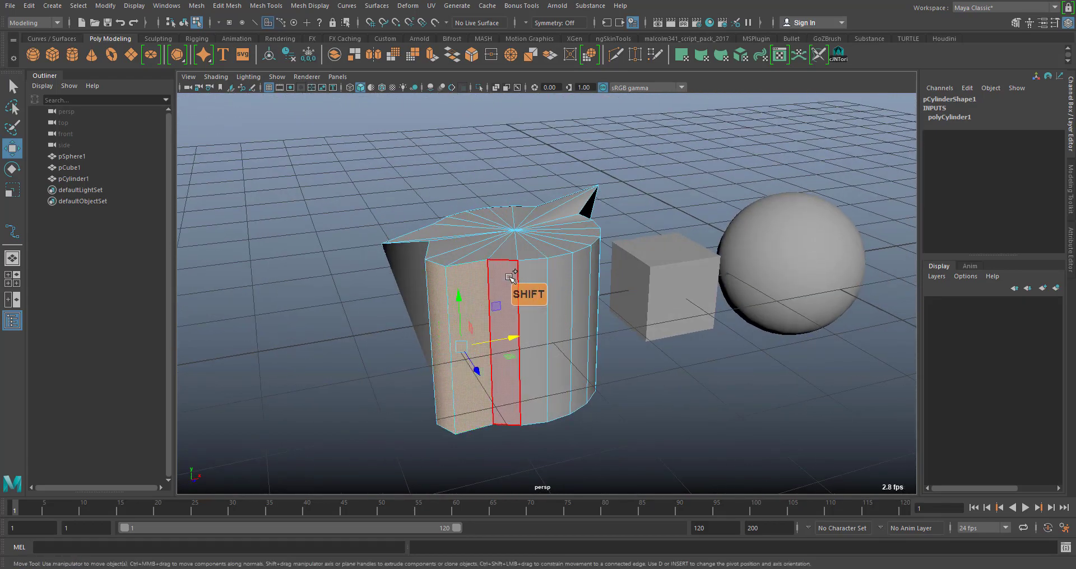
{"action": "left_click", "coordinate": [509, 276], "text": "shift"}
{"action": "left_click", "coordinate": [531, 282], "text": "shift"}
{"action": "left_click_drag", "start_coordinate": [461, 195], "coordinate": [537, 287], "text": "alt"}
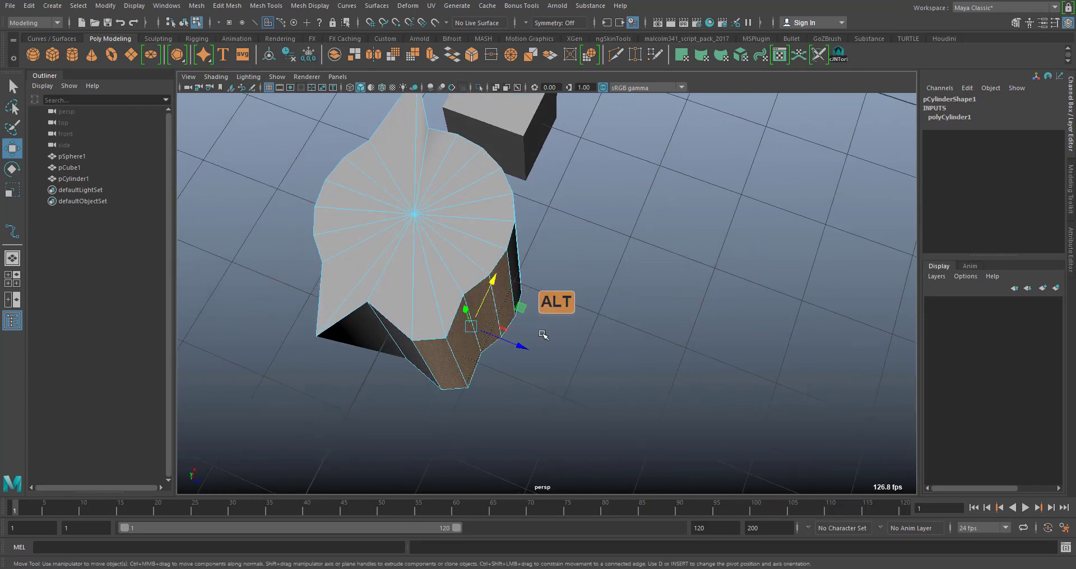
{"action": "left_click_drag", "start_coordinate": [524, 343], "coordinate": [516, 220], "text": "alt"}
{"action": "left_click_drag", "start_coordinate": [705, 286], "coordinate": [679, 318], "text": "alt"}
- Select a single side face of the cylinder on the side toward the cube and return to object selection mode
{"action": "left_click", "coordinate": [647, 328]}
{"action": "middle_click_drag", "start_coordinate": [691, 334], "coordinate": [534, 287], "text": "alt"}
{"action": "right_click_drag", "start_coordinate": [526, 225], "coordinate": [581, 236], "text": "alt"}
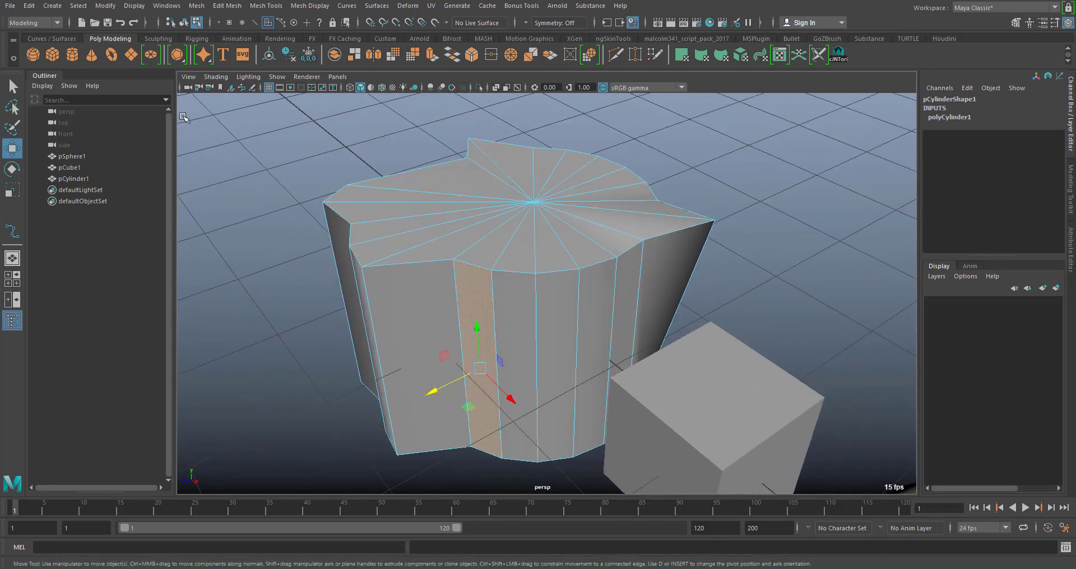
{"action": "left_click", "coordinate": [185, 24]}
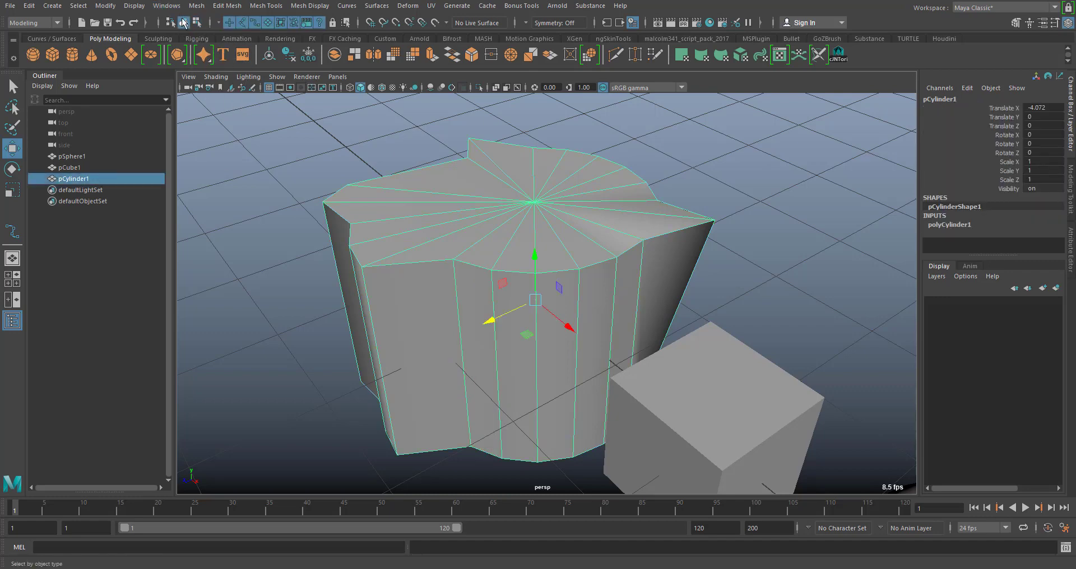
- Switch the cylinder to edge component mode and move a back edge of its top rim outward
{"action": "middle_click_drag", "start_coordinate": [510, 290], "coordinate": [514, 255], "text": "alt"}
{"action": "right_click_drag", "start_coordinate": [514, 254], "coordinate": [541, 317], "text": "alt"}
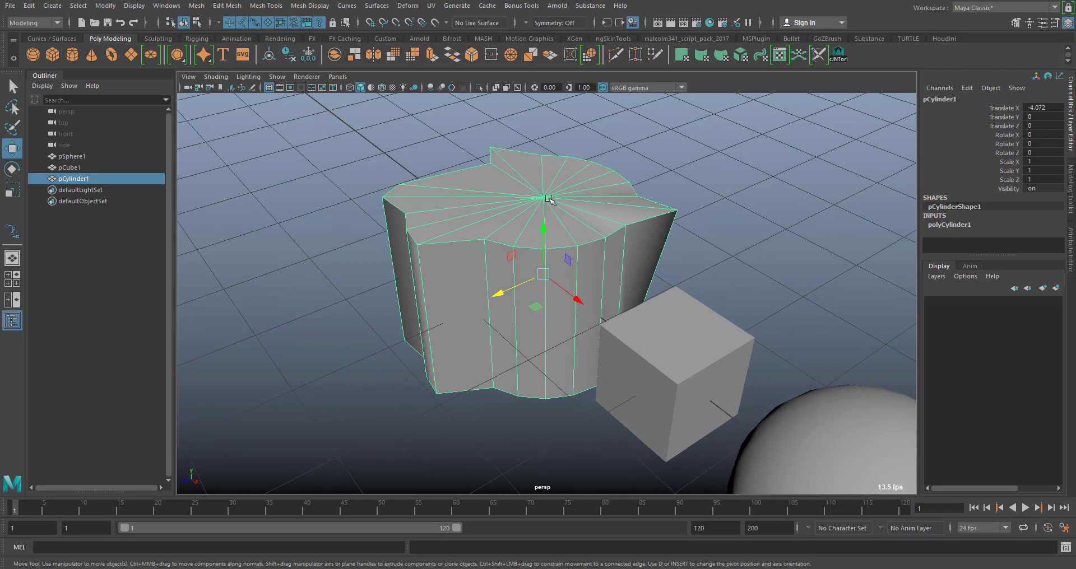
{"action": "right_click", "coordinate": [527, 178]}
{"action": "right_click_drag", "start_coordinate": [527, 179], "coordinate": [531, 151]}
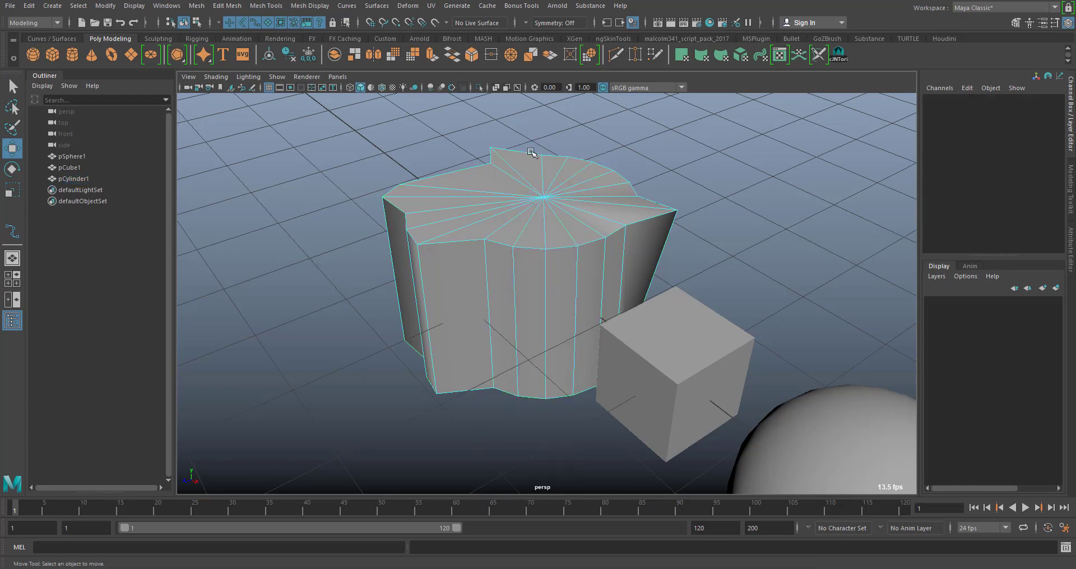
{"action": "left_click", "coordinate": [528, 151]}
{"action": "mouse_move", "coordinate": [512, 119]}
{"action": "left_mouse_down"}
{"action": "mouse_move", "coordinate": [507, 82]}
{"action": "mouse_move", "coordinate": [509, 109]}
{"action": "left_mouse_up"}
{"action": "left_click_drag", "start_coordinate": [469, 157], "coordinate": [603, 188]}
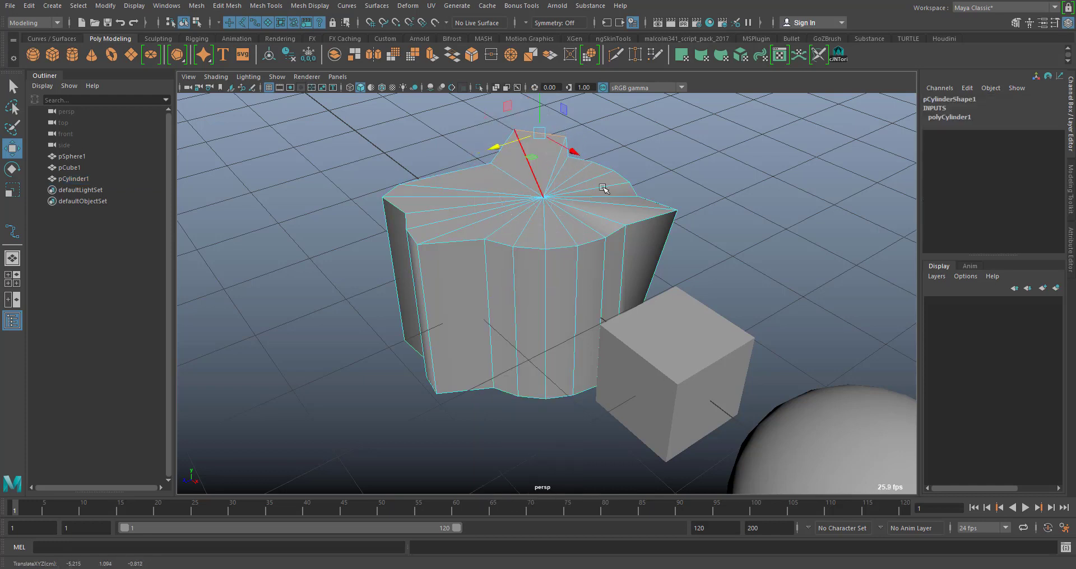
- Select a radial edge on the cylinder's top and return to object selection mode
{"action": "left_click", "coordinate": [565, 182]}
{"action": "left_click_drag", "start_coordinate": [583, 249], "coordinate": [659, 227], "text": "alt"}
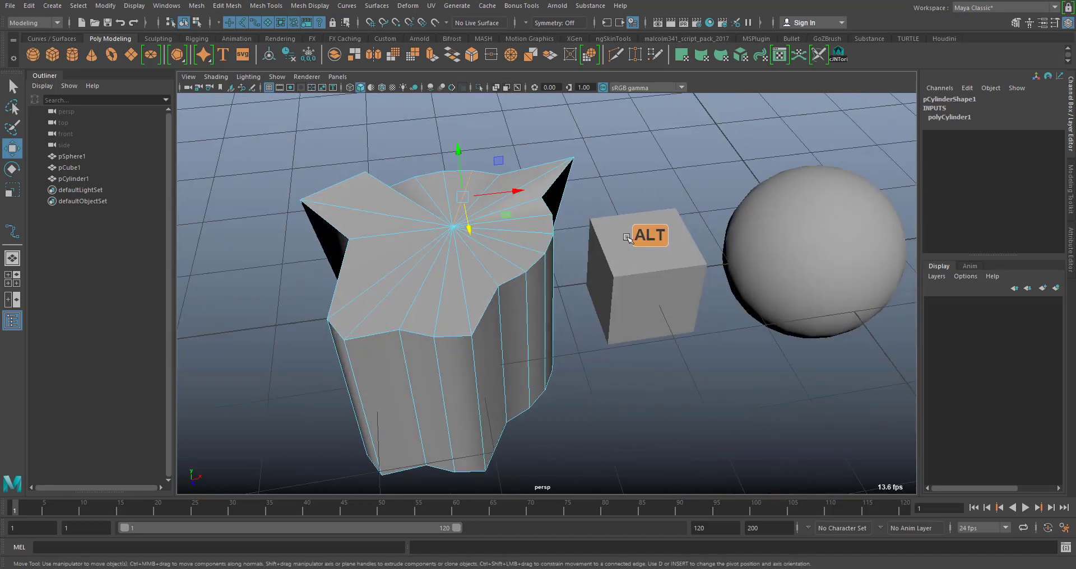
{"action": "middle_click_drag", "start_coordinate": [673, 272], "coordinate": [470, 232], "text": "alt"}
{"action": "scroll", "coordinate": [493, 247], "scroll_direction": "down", "scroll_amount": 3}
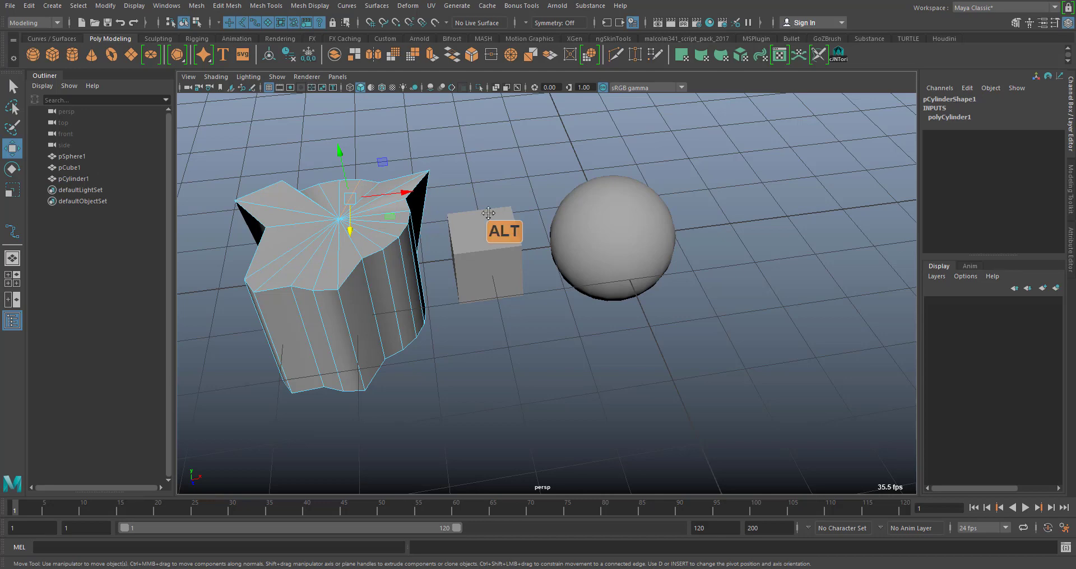
{"action": "left_click_drag", "start_coordinate": [488, 213], "coordinate": [567, 216], "text": "alt"}
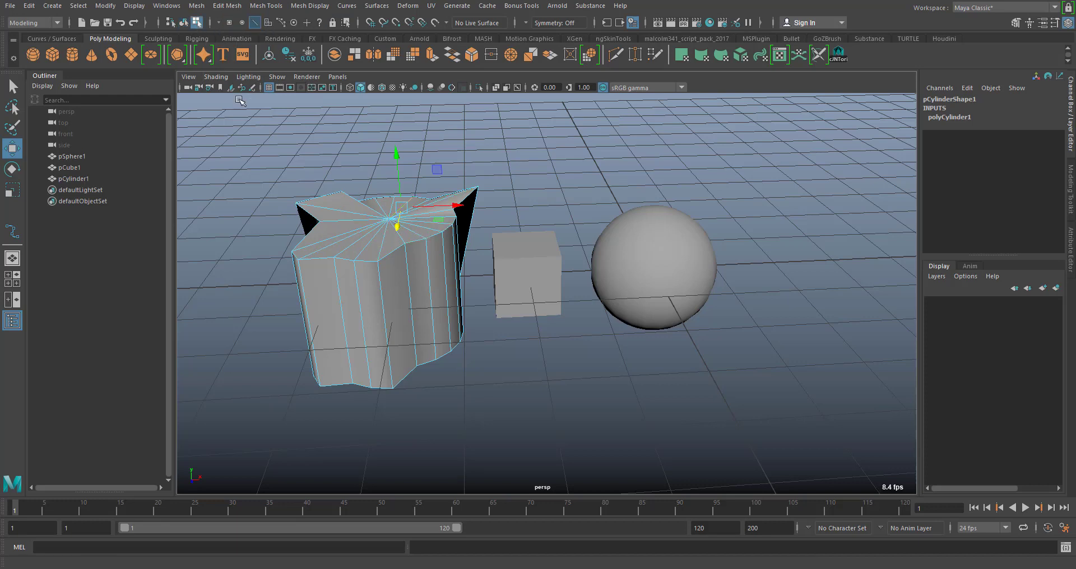
{"action": "left_click", "coordinate": [184, 22]}
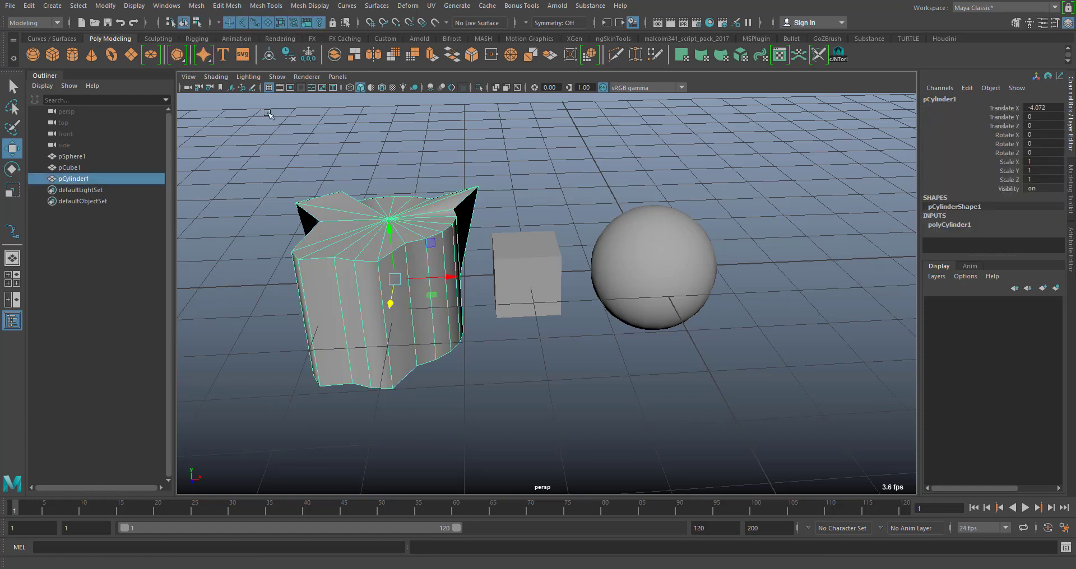
- Select the cube, switch it to vertex mode, and raise its top back vertex nearest the cylinder to about Y 0.92
{"action": "left_click", "coordinate": [555, 245]}
{"action": "left_click_drag", "start_coordinate": [532, 249], "coordinate": [560, 275], "text": "alt"}
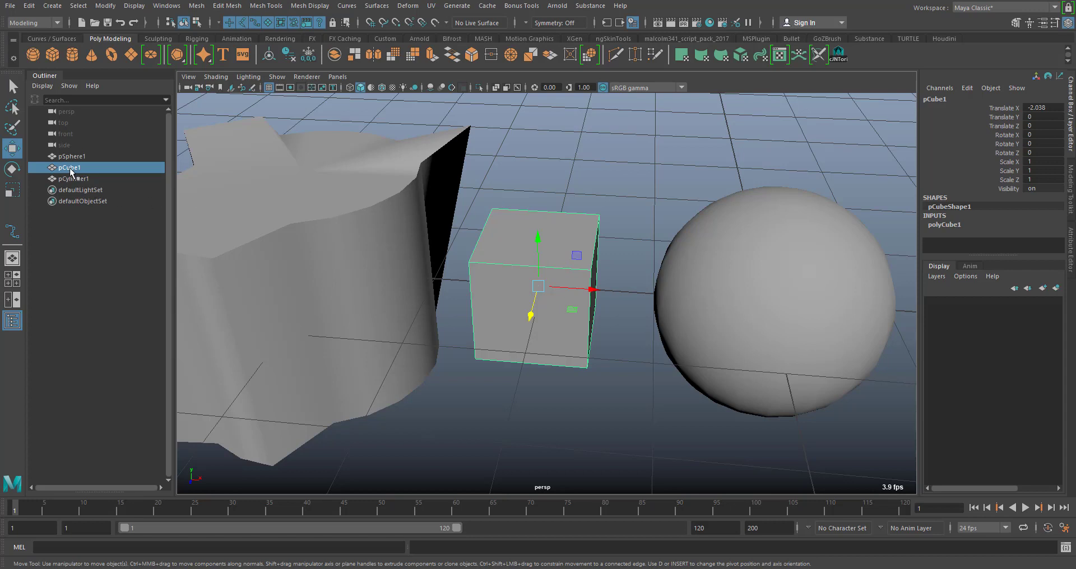
{"action": "right_click", "coordinate": [553, 240]}
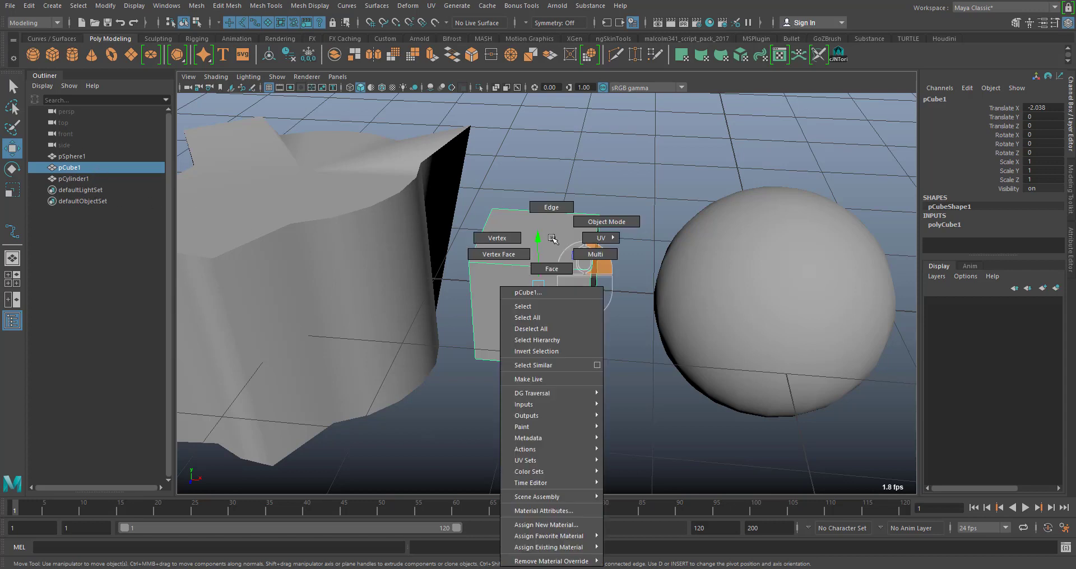
{"action": "left_click", "coordinate": [490, 237]}
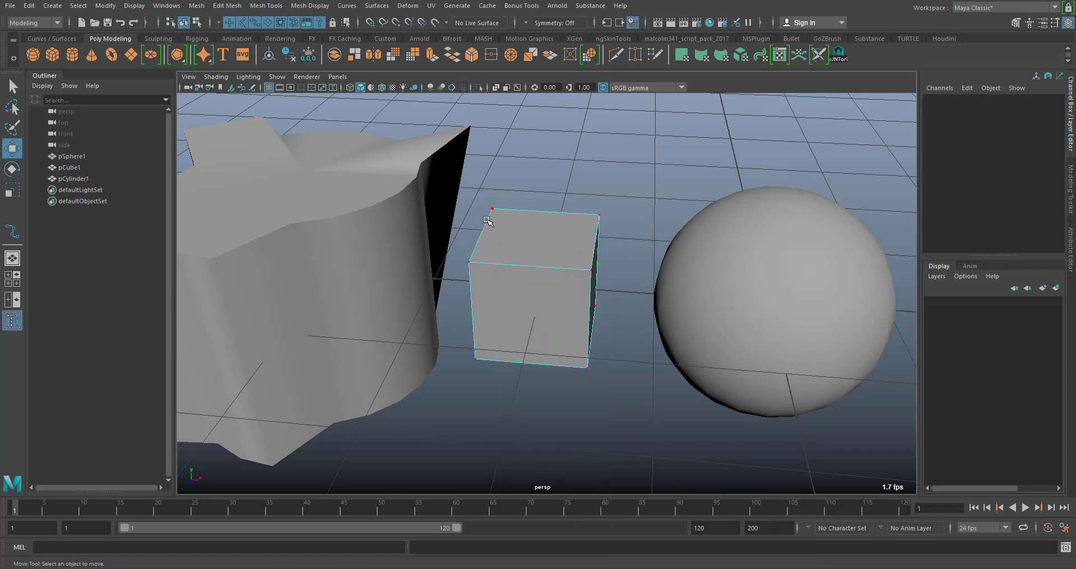
{"action": "left_click", "coordinate": [492, 209]}
{"action": "left_click_drag", "start_coordinate": [492, 209], "coordinate": [534, 153]}
- Switch the cube to edge mode and move its vertical back edge on the sphere side
{"action": "right_click", "coordinate": [543, 209]}
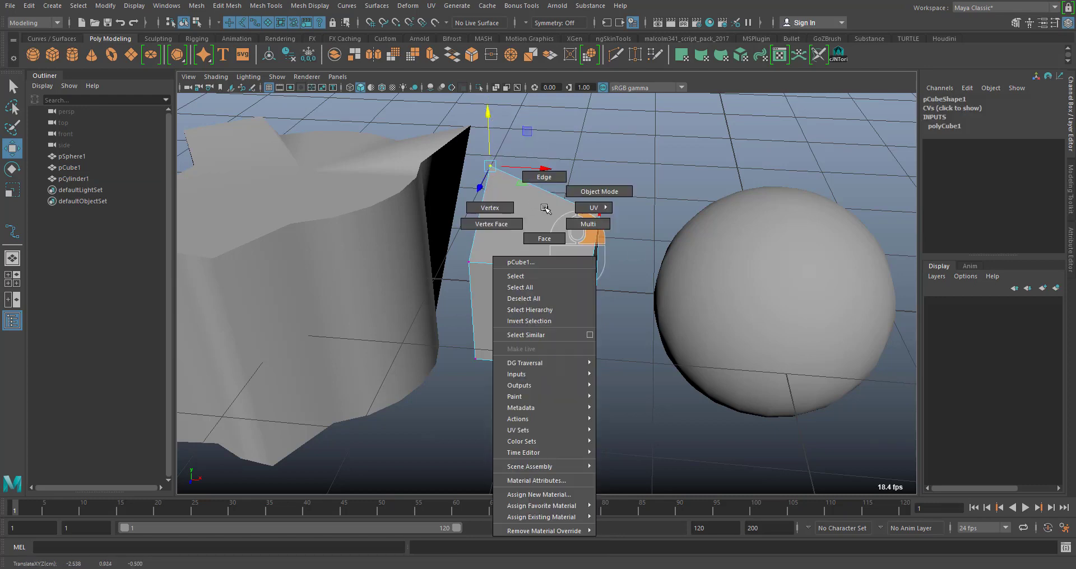
{"action": "right_click_drag", "start_coordinate": [543, 206], "coordinate": [541, 175]}
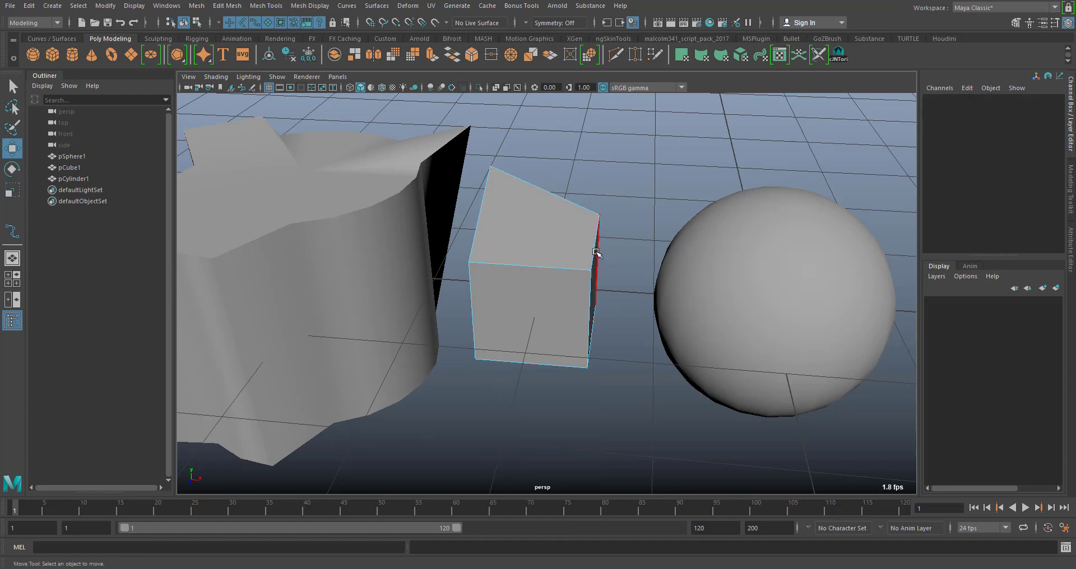
{"action": "left_click", "coordinate": [595, 249]}
{"action": "left_click_drag", "start_coordinate": [598, 190], "coordinate": [572, 138]}
- Switch the cube to face mode and pull its front face forward to lengthen the block
{"action": "right_click_drag", "start_coordinate": [543, 198], "coordinate": [551, 225]}
{"action": "left_click", "coordinate": [585, 303]}
{"action": "left_click_drag", "start_coordinate": [521, 312], "coordinate": [510, 372]}
- Switch the cube to vertex face component mode
{"action": "left_click_drag", "start_coordinate": [533, 171], "coordinate": [552, 188], "text": "alt"}
{"action": "right_click_drag", "start_coordinate": [548, 186], "coordinate": [492, 205]}
{"action": "left_click_drag", "start_coordinate": [648, 235], "coordinate": [419, 228], "text": "alt"}
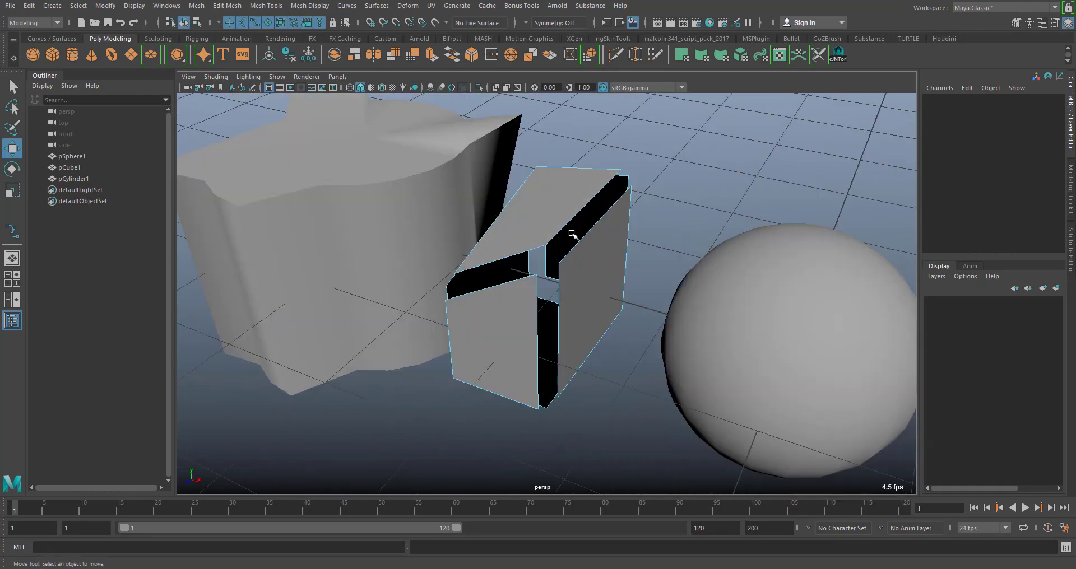
- Move the cube's top edge on the sphere side slightly inward in edge mode and return the cube to object mode
{"action": "right_click_drag", "start_coordinate": [553, 219], "coordinate": [557, 191]}
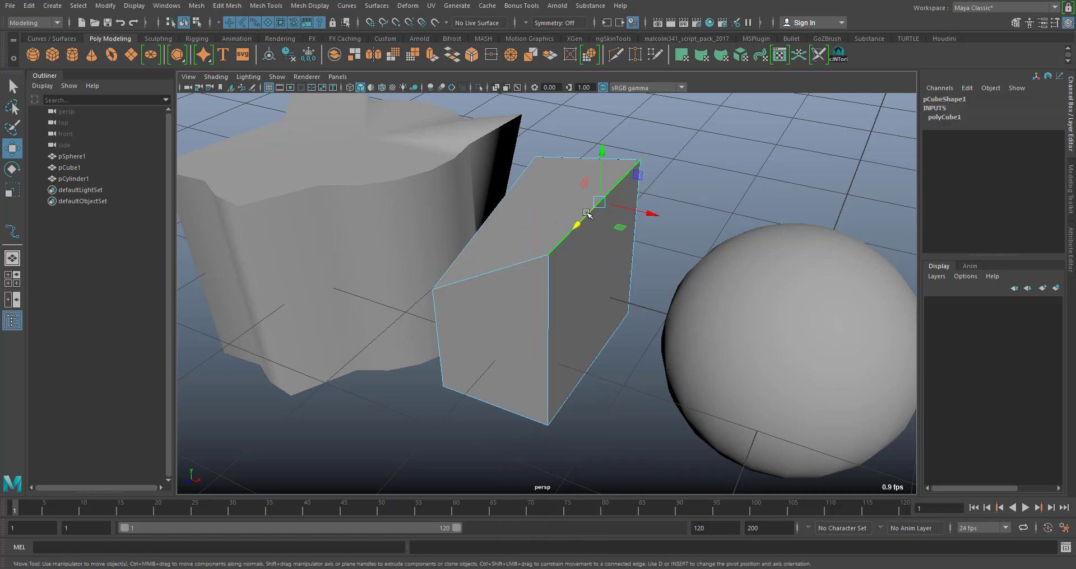
{"action": "left_click_drag", "start_coordinate": [653, 214], "coordinate": [647, 213]}
{"action": "right_click_drag", "start_coordinate": [539, 205], "coordinate": [529, 226]}
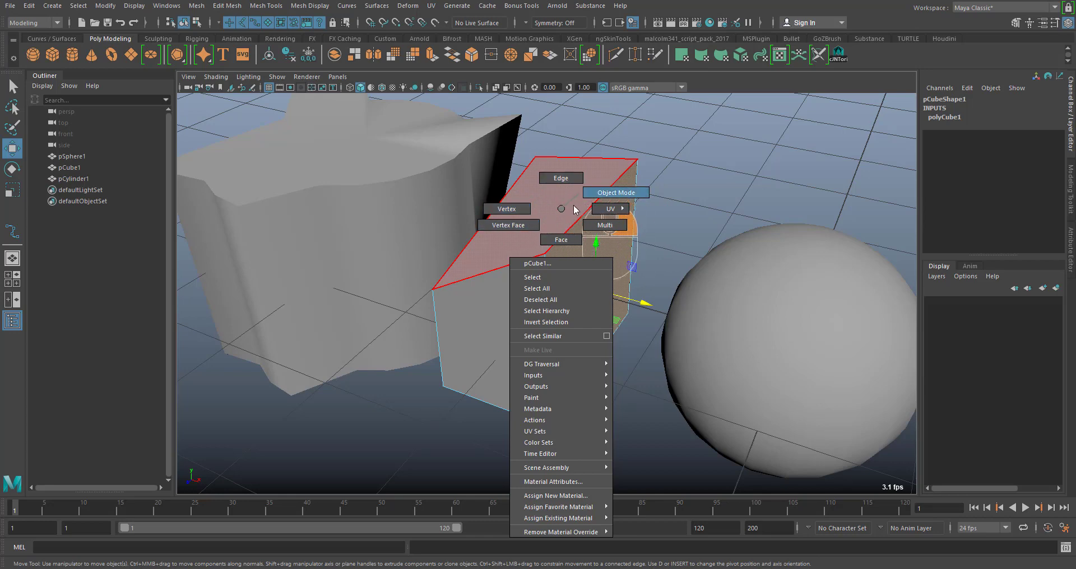
{"action": "right_click_drag", "start_coordinate": [615, 190], "coordinate": [617, 192]}
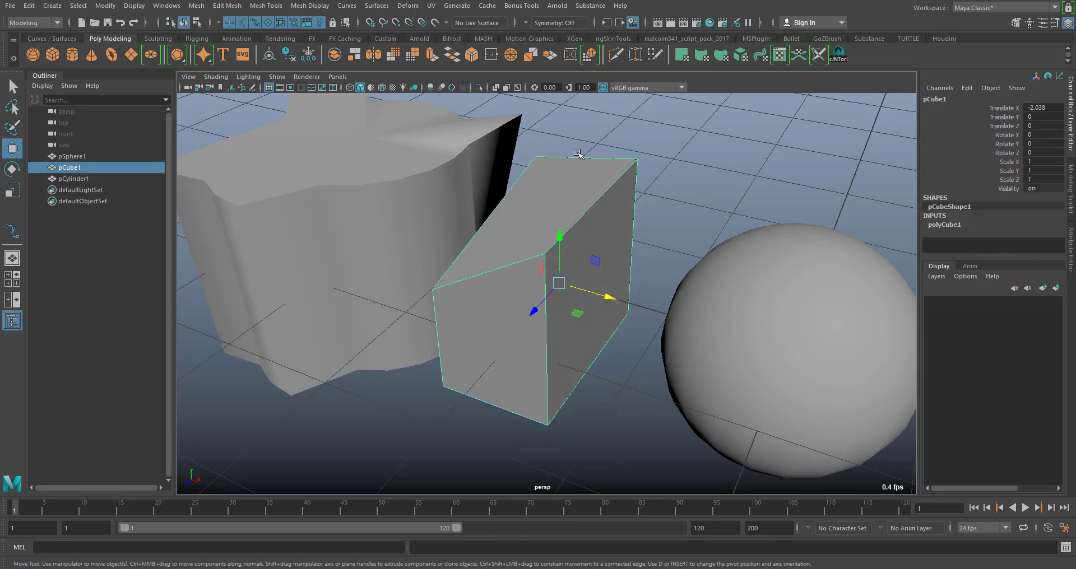
- Select the whole cylinder, move it up to about X -4.46, Y 0.65, Z -0.18, and shift its position once more
{"action": "left_click_drag", "start_coordinate": [658, 309], "coordinate": [600, 281], "text": "alt"}
{"action": "left_click_drag", "start_coordinate": [675, 262], "coordinate": [627, 247], "text": "alt"}
{"action": "left_click_drag", "start_coordinate": [591, 304], "coordinate": [527, 309]}
{"action": "left_click", "coordinate": [408, 265]}
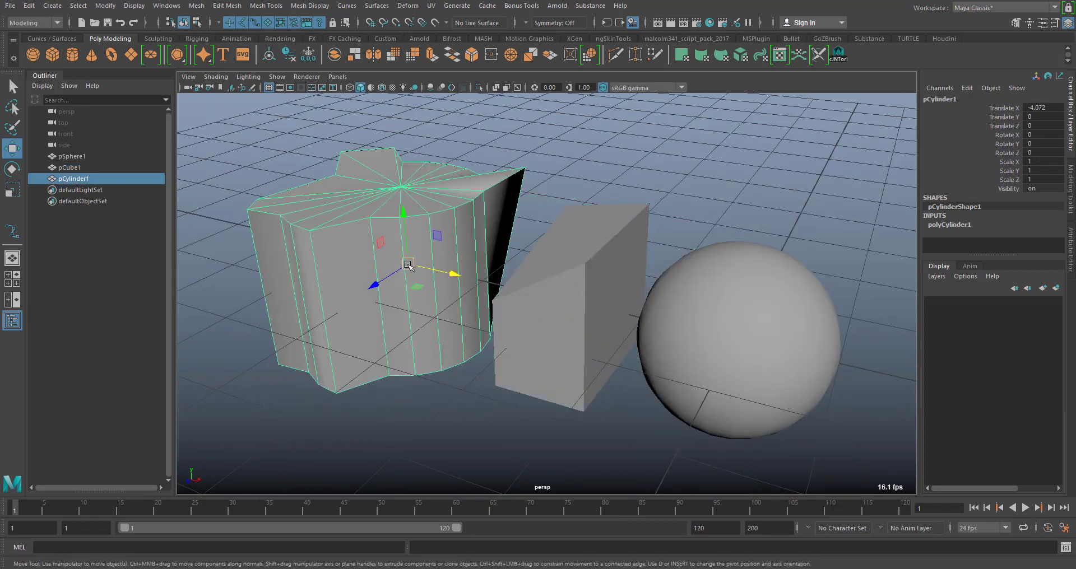
{"action": "left_click_drag", "start_coordinate": [407, 269], "coordinate": [387, 205]}
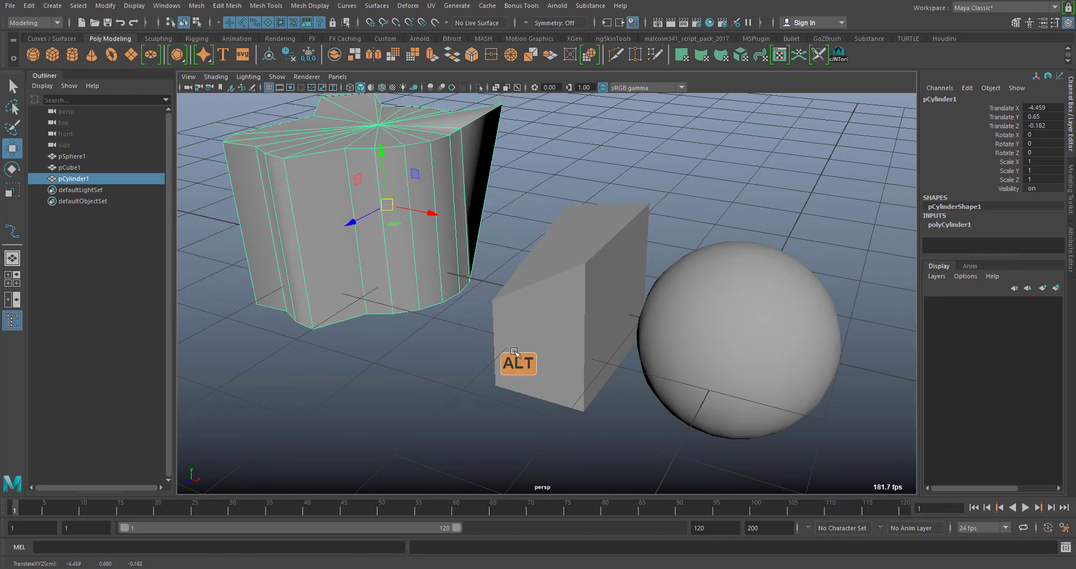
{"action": "right_click_drag", "start_coordinate": [493, 339], "coordinate": [449, 264], "text": "alt"}
{"action": "left_click_drag", "start_coordinate": [448, 264], "coordinate": [468, 283], "text": "alt"}
{"action": "left_click_drag", "start_coordinate": [404, 218], "coordinate": [430, 200]}
- Select the sphere and switch it to vertex component mode
{"action": "middle_click_drag", "start_coordinate": [541, 288], "coordinate": [381, 255], "text": "alt"}
{"action": "left_click", "coordinate": [516, 237]}
{"action": "right_click_drag", "start_coordinate": [454, 209], "coordinate": [548, 264], "text": "alt"}
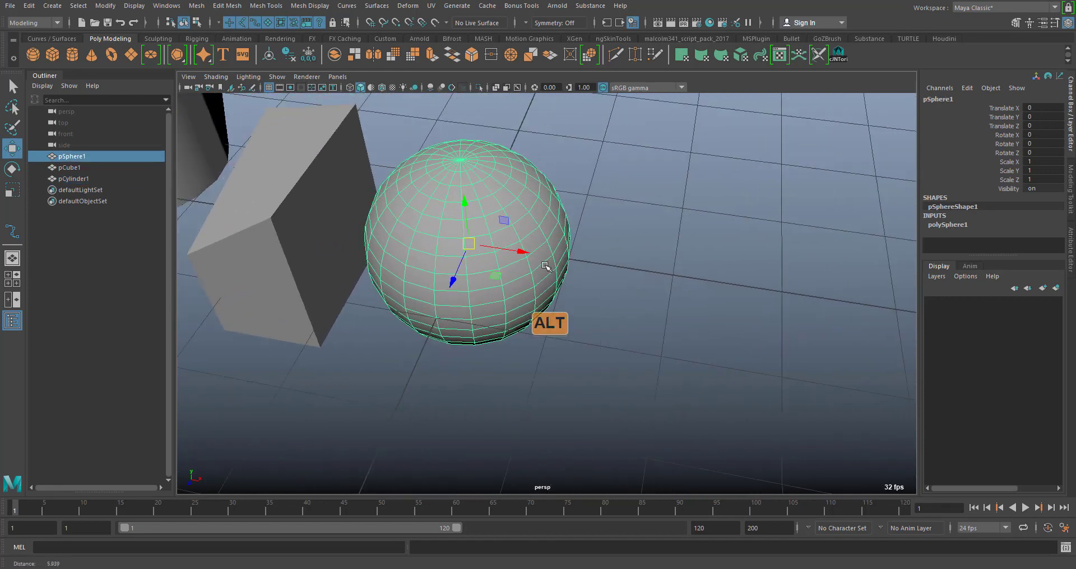
{"action": "middle_click_drag", "start_coordinate": [503, 223], "coordinate": [563, 259], "text": "alt"}
{"action": "right_click_drag", "start_coordinate": [560, 241], "coordinate": [560, 231]}
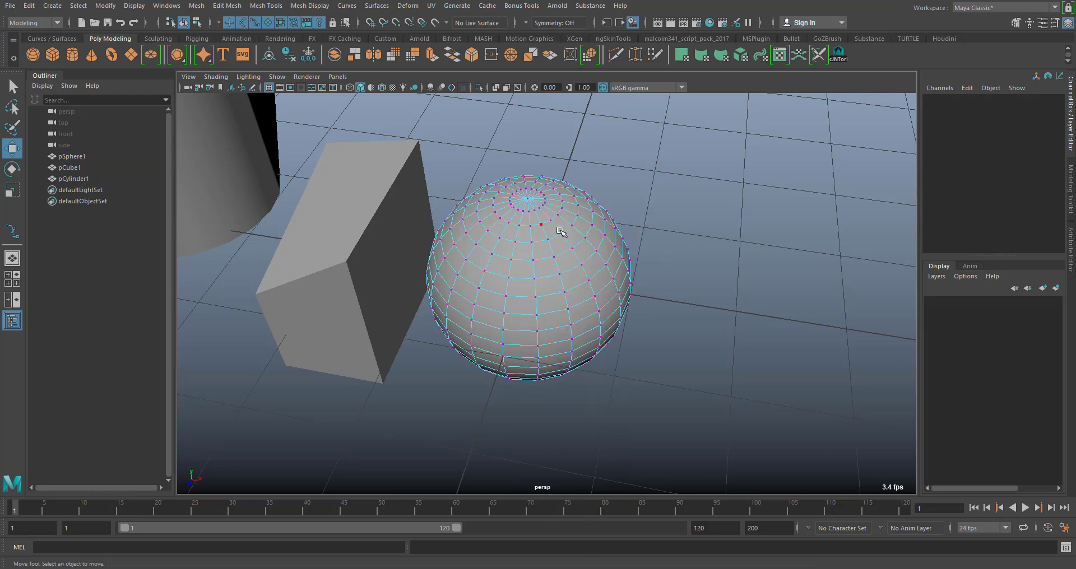
- Move a vertex near the sphere's top pole upward to about X 0.25, Y 1.10, Z 0.18, and undo the move
{"action": "left_click", "coordinate": [552, 222]}
{"action": "mouse_move", "coordinate": [552, 176]}
{"action": "left_mouse_down"}
{"action": "mouse_move", "coordinate": [555, 132]}
{"action": "mouse_move", "coordinate": [567, 161]}
{"action": "left_mouse_up"}
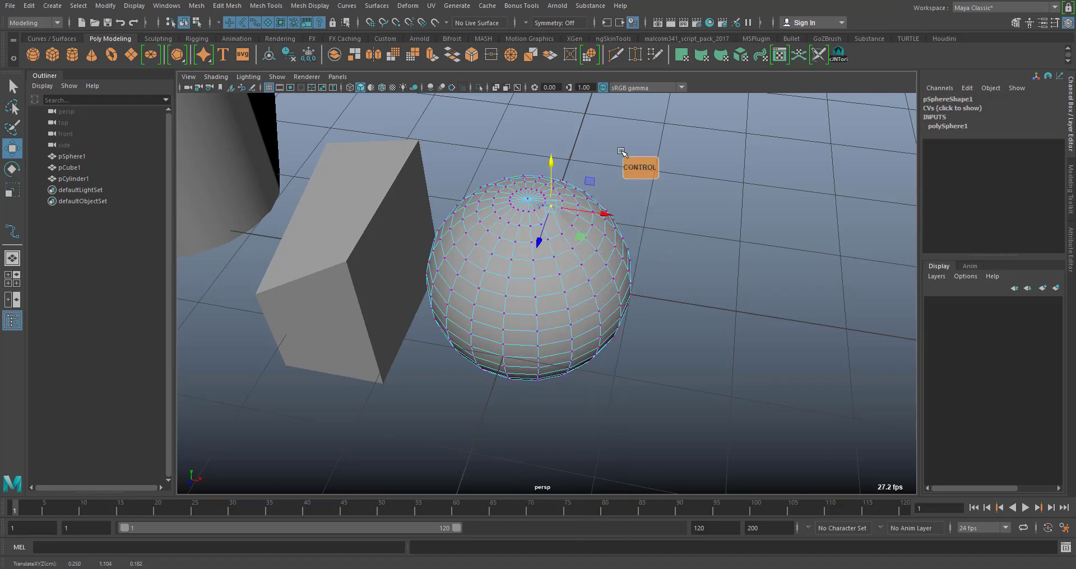
{"action": "key", "text": "ctrl+z"}
{"action": "right_click_drag", "start_coordinate": [561, 192], "coordinate": [629, 303], "text": "alt"}
{"action": "left_click_drag", "start_coordinate": [628, 303], "coordinate": [667, 291], "text": "alt"}
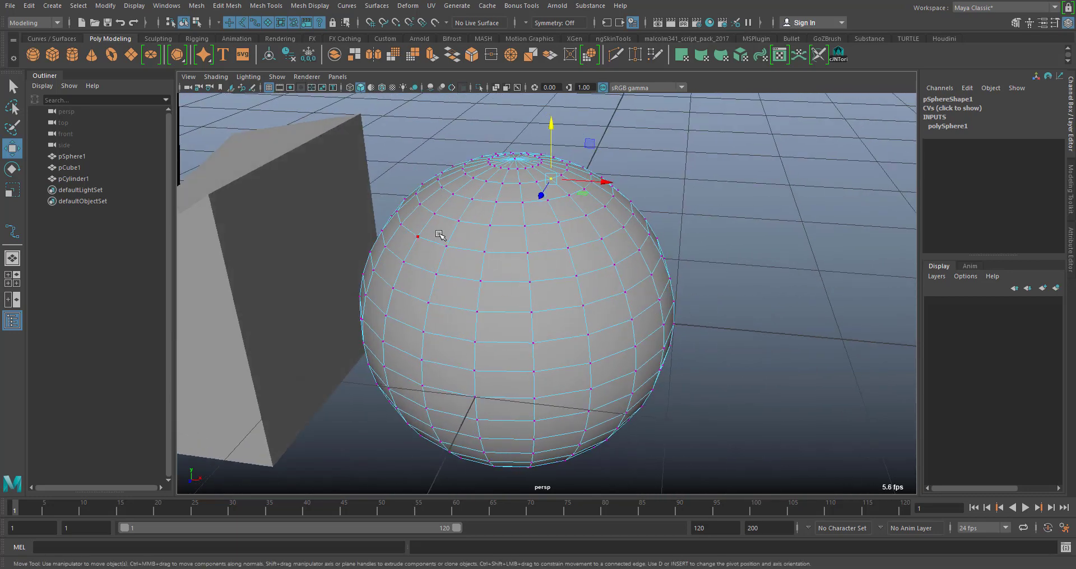
- Move two neighbouring vertices near the sphere's top pole upward, the first to about Y 1.04 and the second to about Y 1.09
{"action": "right_click_drag", "start_coordinate": [440, 235], "coordinate": [574, 275], "text": "alt"}
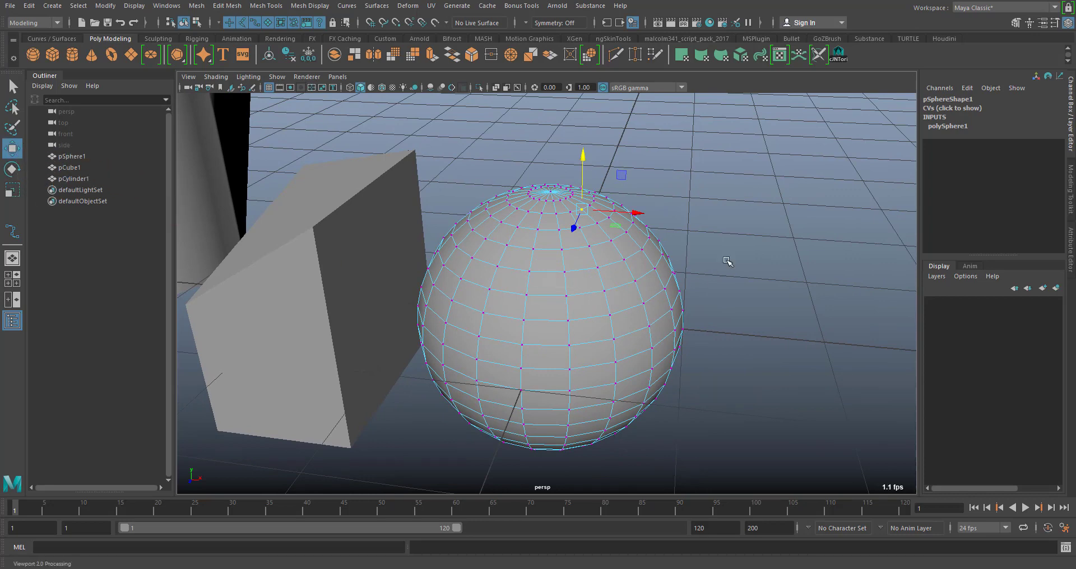
{"action": "left_click_drag", "start_coordinate": [728, 262], "coordinate": [556, 242], "text": "alt"}
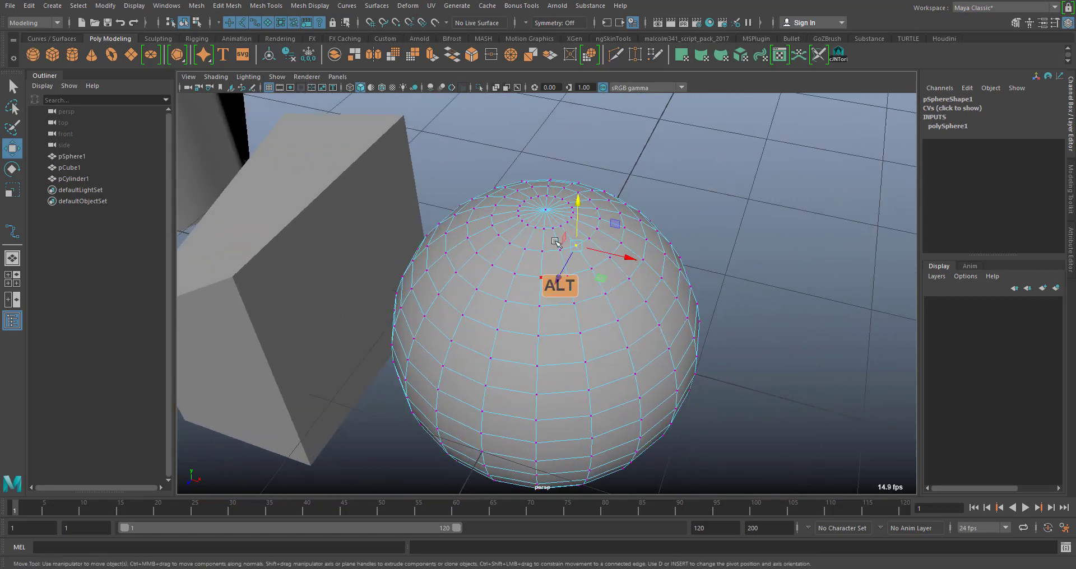
{"action": "right_click_drag", "start_coordinate": [584, 245], "coordinate": [552, 245]}
{"action": "mouse_move", "coordinate": [575, 208]}
{"action": "left_mouse_down"}
{"action": "mouse_move", "coordinate": [577, 164]}
{"action": "mouse_move", "coordinate": [577, 194]}
{"action": "left_mouse_up"}
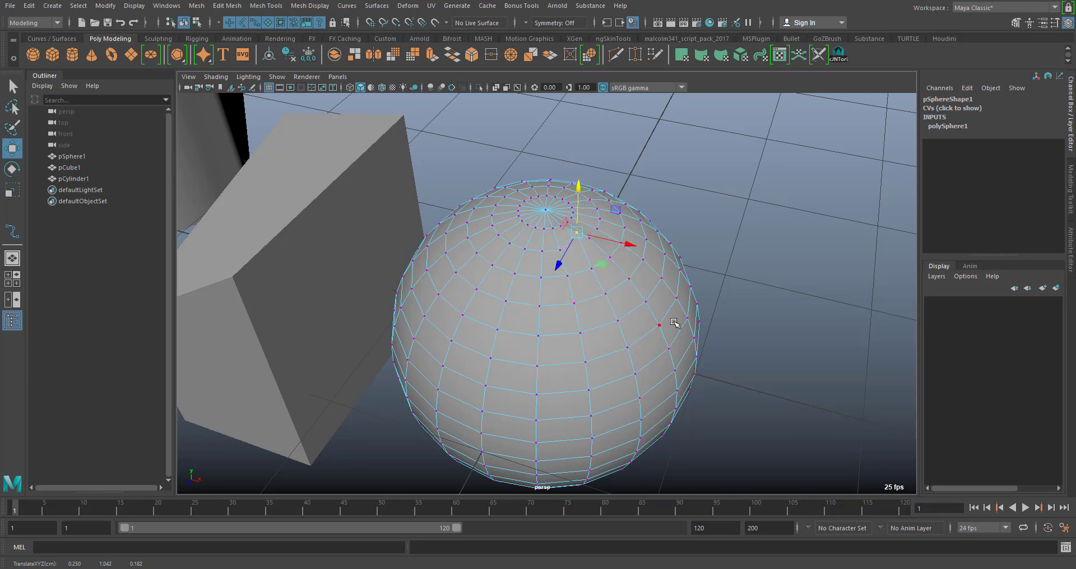
{"action": "left_click", "coordinate": [554, 243]}
{"action": "left_click_drag", "start_coordinate": [560, 209], "coordinate": [556, 181]}
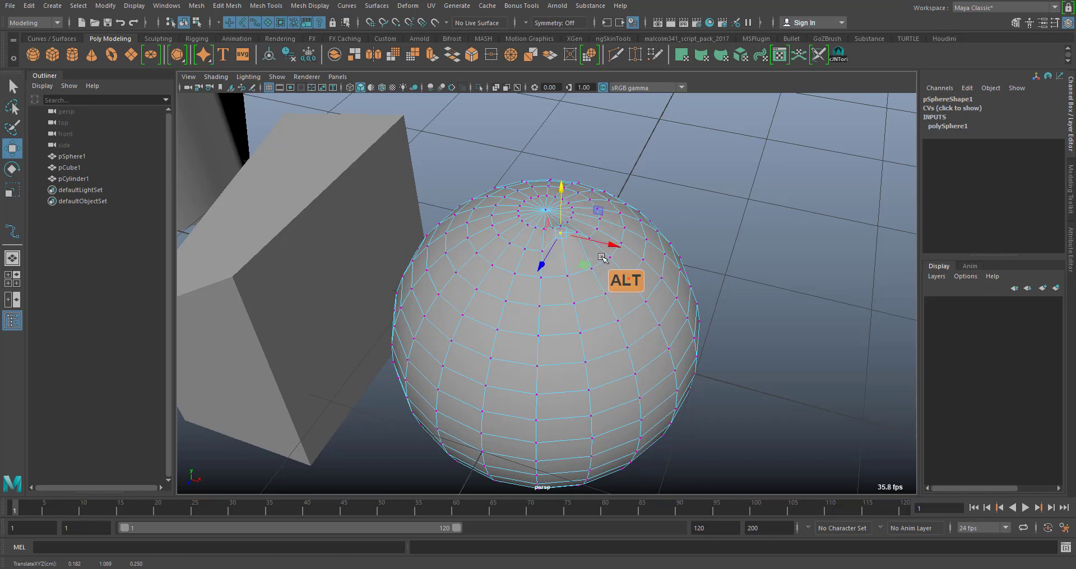
- Raise another vertex beside the sphere's top pole and shift it to about X 0.33, Y 1.09, Z 0.38
{"action": "left_click_drag", "start_coordinate": [602, 257], "coordinate": [653, 248], "text": "alt"}
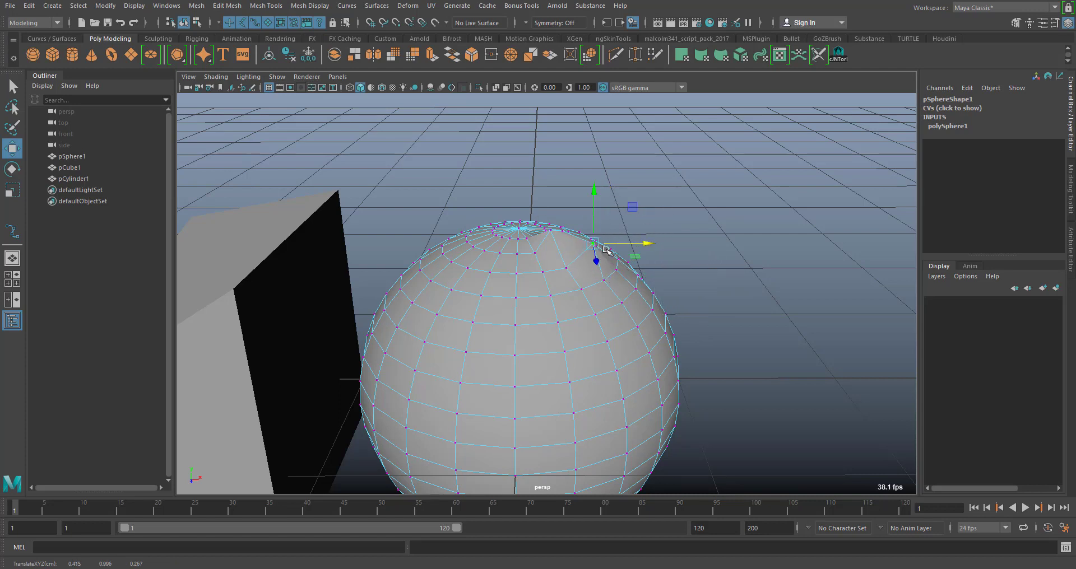
{"action": "left_click", "coordinate": [567, 269]}
{"action": "left_click_drag", "start_coordinate": [567, 218], "coordinate": [563, 181]}
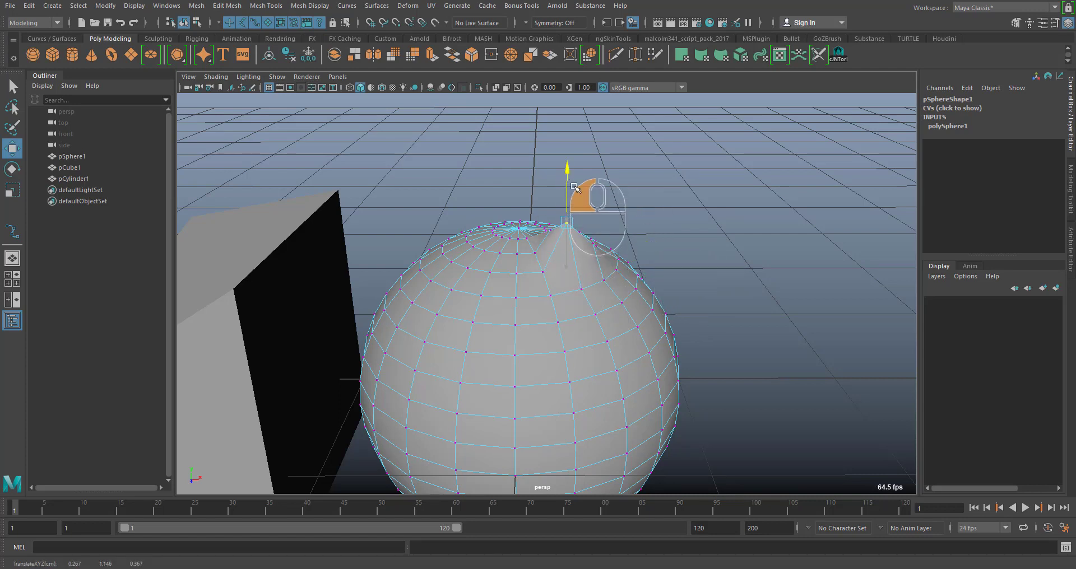
{"action": "left_click_drag", "start_coordinate": [608, 225], "coordinate": [581, 233]}
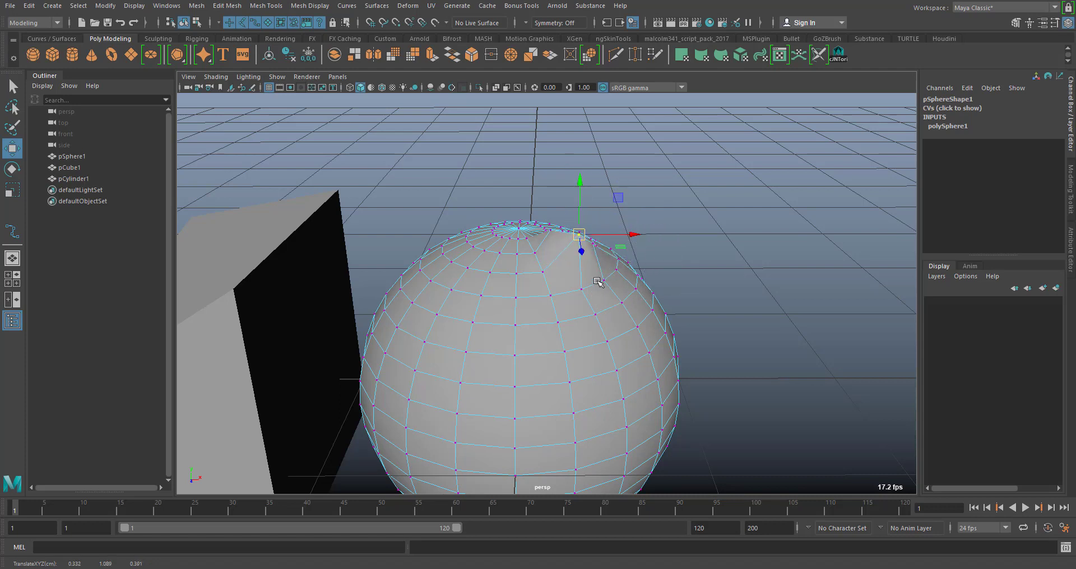
- Add two neighbouring vertices of the ring to the selection and move all three upward together
{"action": "left_click", "coordinate": [546, 272], "text": "shift"}
{"action": "left_click", "coordinate": [517, 274], "text": "shift"}
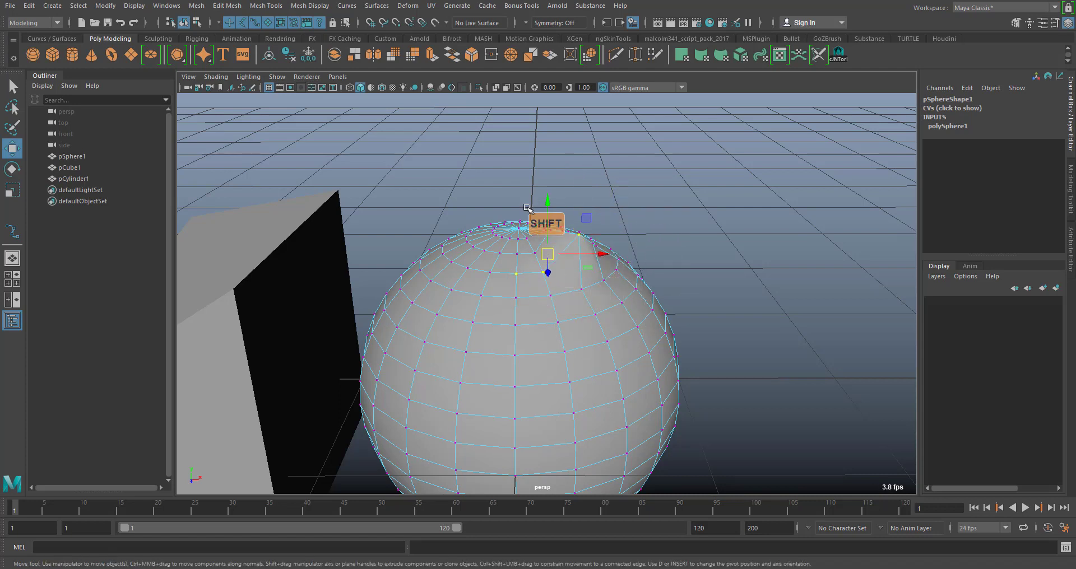
{"action": "left_click_drag", "start_coordinate": [544, 197], "coordinate": [546, 180]}
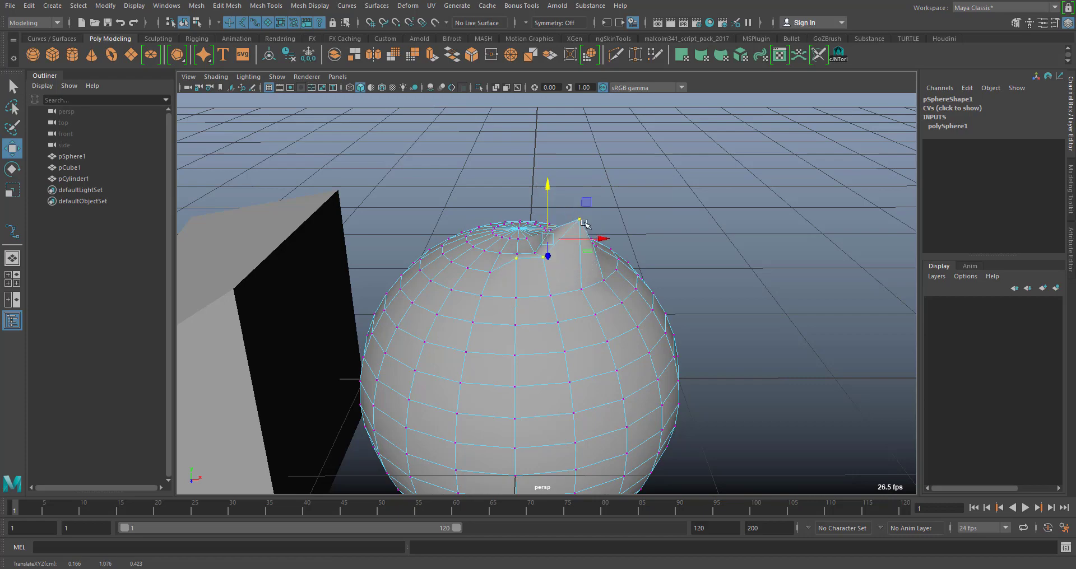
- Select a single vertex beside the raised peak near the sphere's top and move it slightly upward
{"action": "left_click_drag", "start_coordinate": [555, 280], "coordinate": [606, 274], "text": "alt"}
{"action": "right_click_drag", "start_coordinate": [606, 274], "coordinate": [622, 317], "text": "alt"}
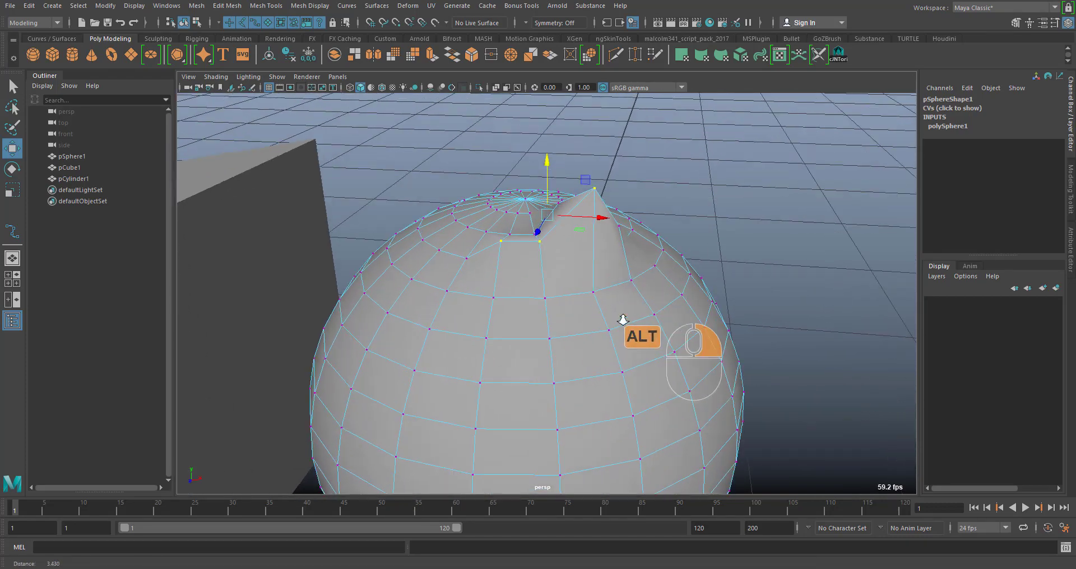
{"action": "middle_click_drag", "start_coordinate": [622, 318], "coordinate": [620, 277], "text": "alt"}
{"action": "left_click_drag", "start_coordinate": [619, 277], "coordinate": [600, 294], "text": "alt"}
{"action": "left_click", "coordinate": [548, 279]}
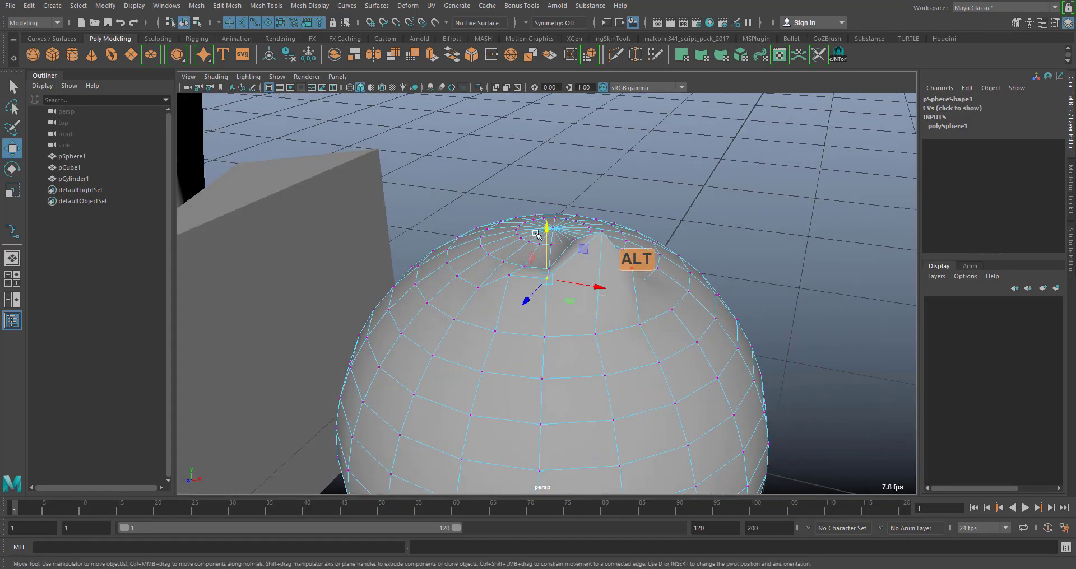
{"action": "left_click_drag", "start_coordinate": [549, 230], "coordinate": [548, 205]}
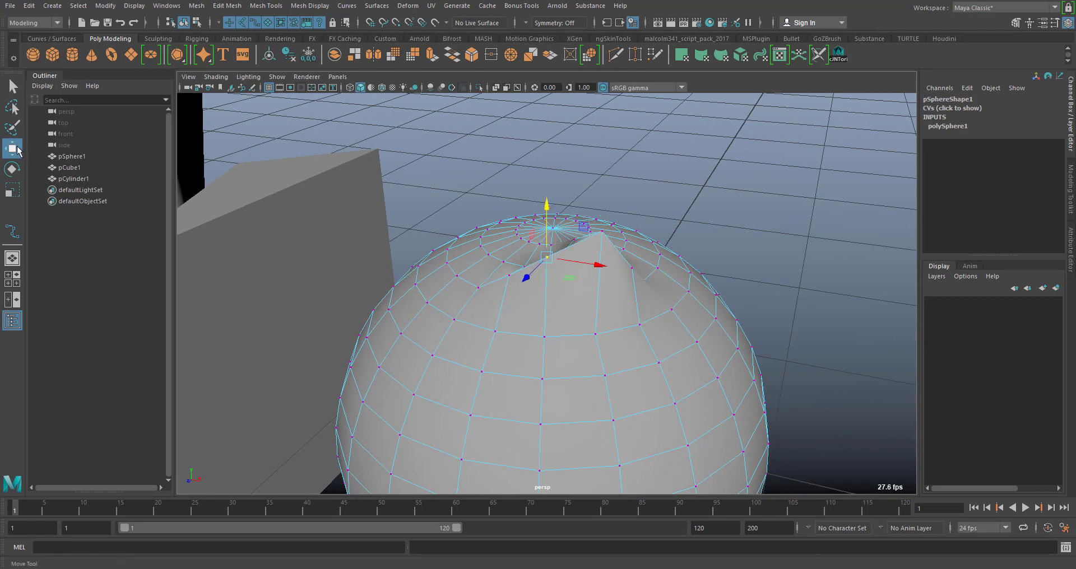
- Open the Move Tool's settings, expand the soft selection options and enable Soft Select
{"action": "double_click", "coordinate": [14, 149]}
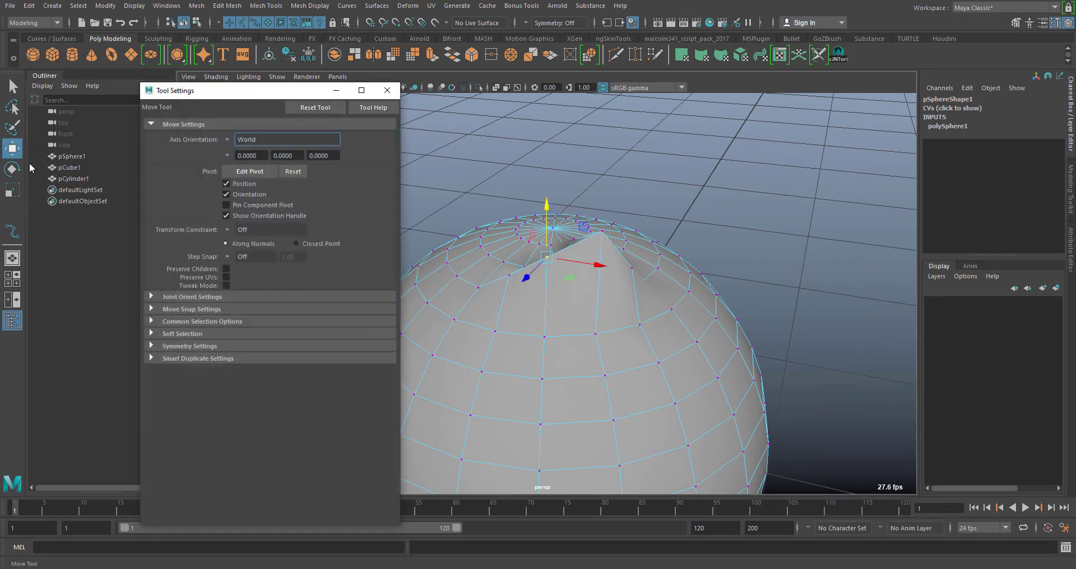
{"action": "left_click_drag", "start_coordinate": [175, 94], "coordinate": [152, 115]}
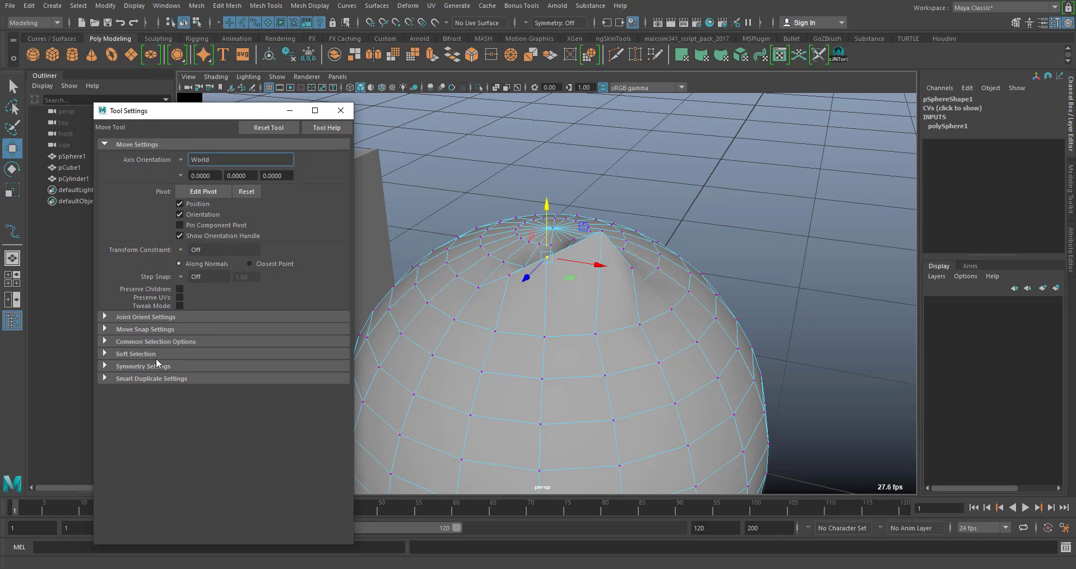
{"action": "left_click", "coordinate": [103, 354]}
{"action": "scroll", "coordinate": [199, 327], "scroll_direction": "down", "scroll_amount": 1}
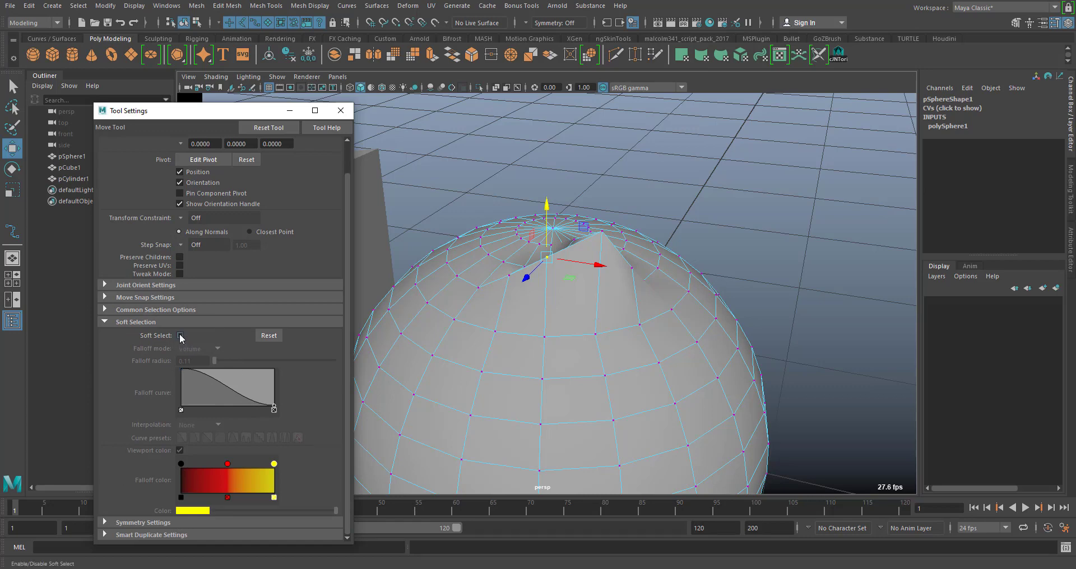
{"action": "left_click", "coordinate": [180, 336]}
- Increase the soft selection falloff radius to 2.35
{"action": "left_click_drag", "start_coordinate": [644, 293], "coordinate": [723, 269], "text": "alt"}
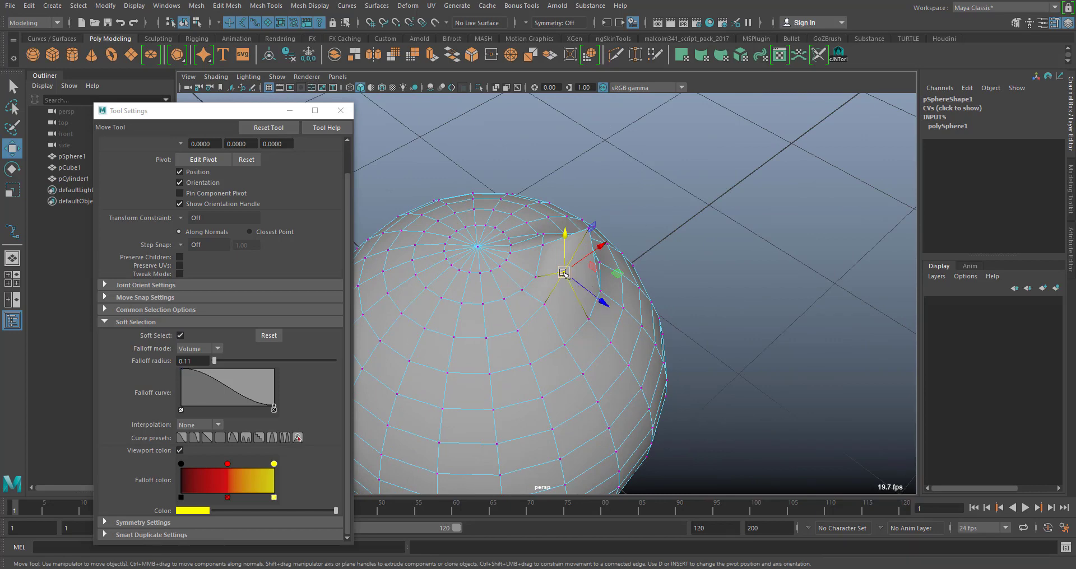
{"action": "right_click_drag", "start_coordinate": [564, 273], "coordinate": [579, 312], "text": "alt"}
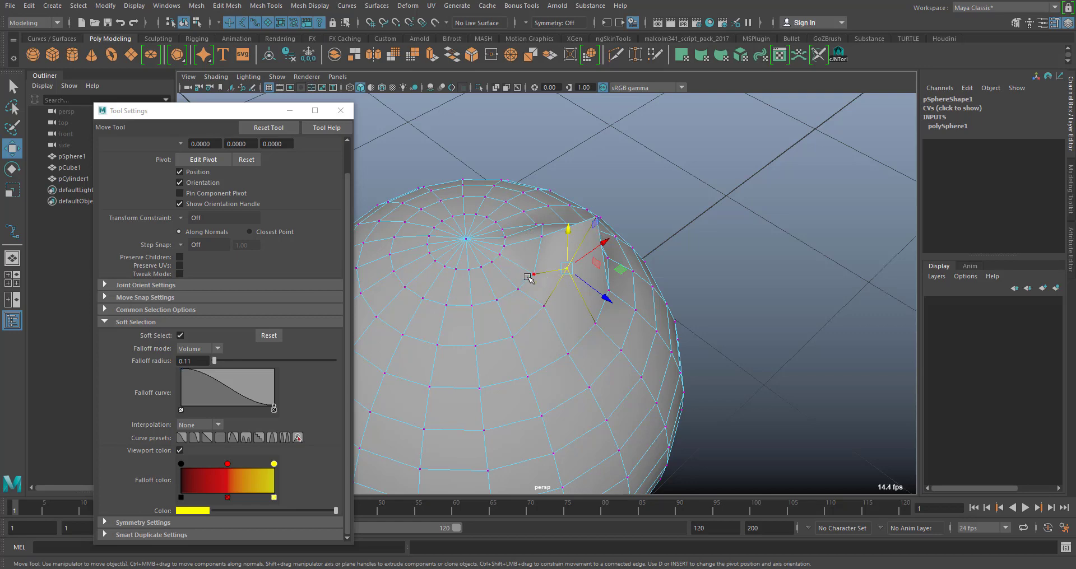
{"action": "left_click_drag", "start_coordinate": [709, 316], "coordinate": [701, 347], "text": "alt"}
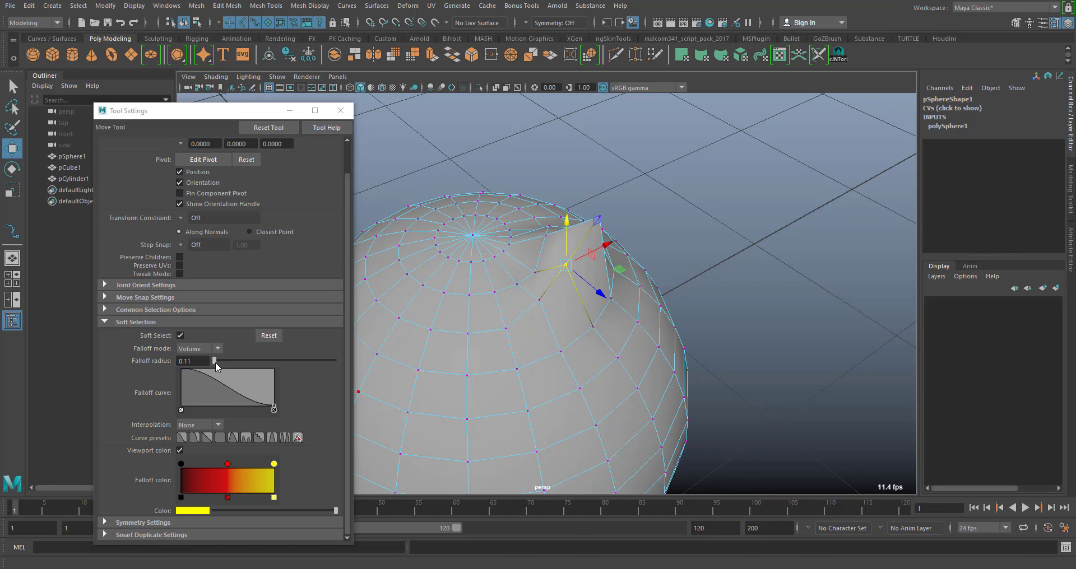
{"action": "mouse_move", "coordinate": [215, 362]}
{"action": "left_mouse_down"}
{"action": "mouse_move", "coordinate": [234, 362]}
{"action": "mouse_move", "coordinate": [217, 361]}
{"action": "left_mouse_up"}
- Pull the soft-selected vertex near the sphere's top upward to stretch the sphere into an egg shape
{"action": "right_click_drag", "start_coordinate": [649, 367], "coordinate": [526, 325], "text": "alt"}
{"action": "left_click_drag", "start_coordinate": [527, 325], "coordinate": [594, 382], "text": "alt"}
{"action": "middle_click_drag", "start_coordinate": [594, 382], "coordinate": [580, 312], "text": "alt"}
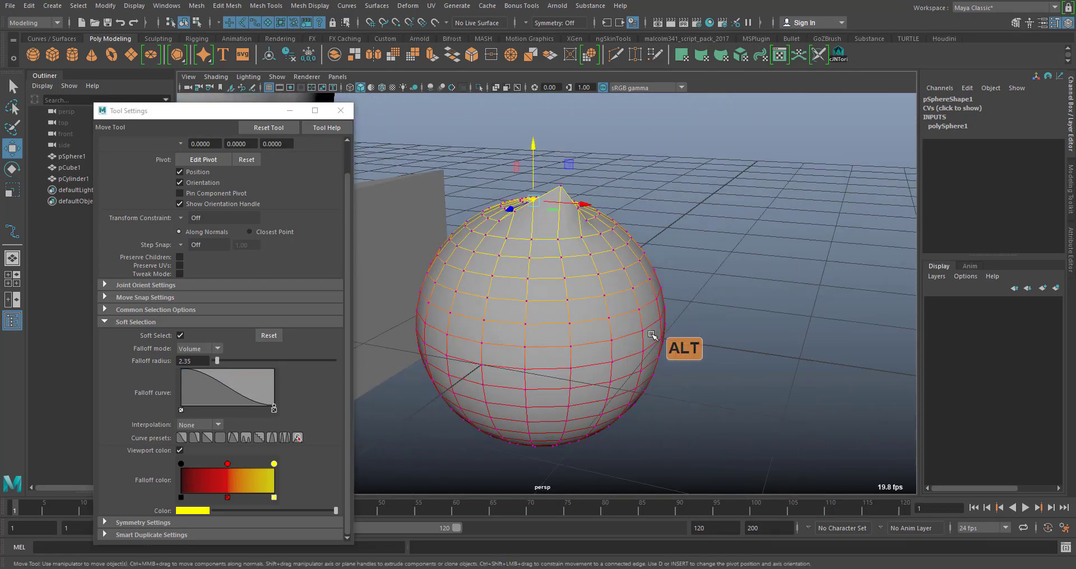
{"action": "right_click_drag", "start_coordinate": [663, 328], "coordinate": [565, 277], "text": "alt"}
{"action": "left_click_drag", "start_coordinate": [622, 329], "coordinate": [615, 340], "text": "alt"}
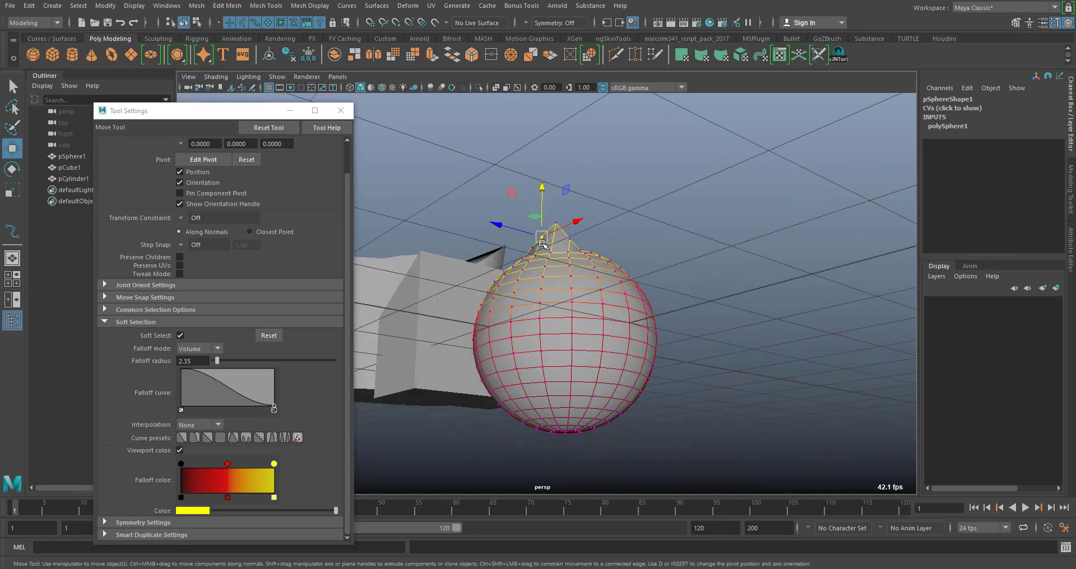
{"action": "left_click_drag", "start_coordinate": [540, 210], "coordinate": [595, 122]}
{"action": "left_click_drag", "start_coordinate": [630, 178], "coordinate": [650, 227], "text": "alt"}
{"action": "middle_click_drag", "start_coordinate": [613, 191], "coordinate": [634, 288], "text": "alt"}
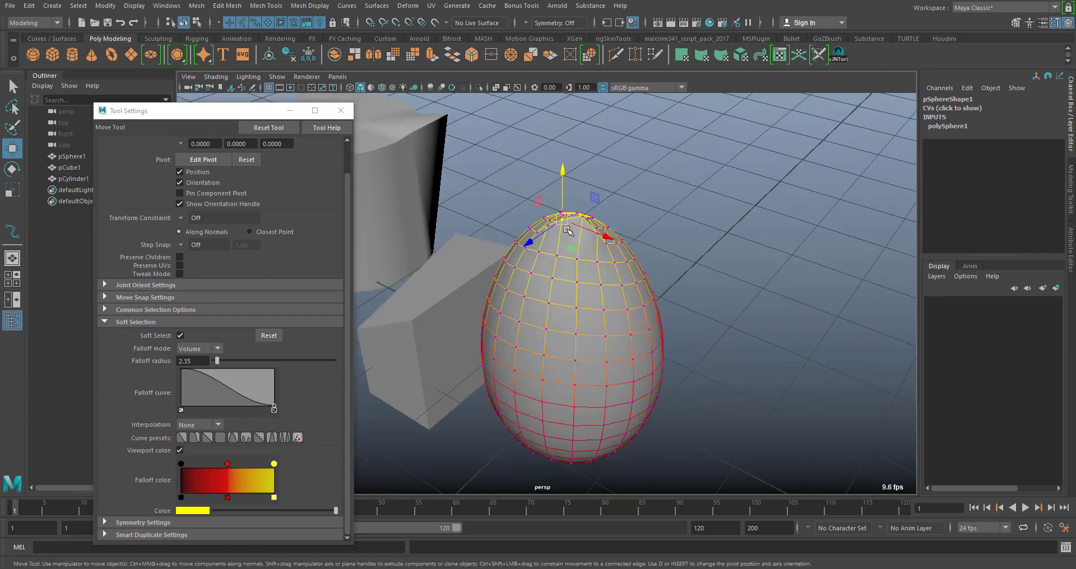
- Toggle soft selection off and on again, and reduce its falloff radius to 0.71
{"action": "key", "text": "b"}
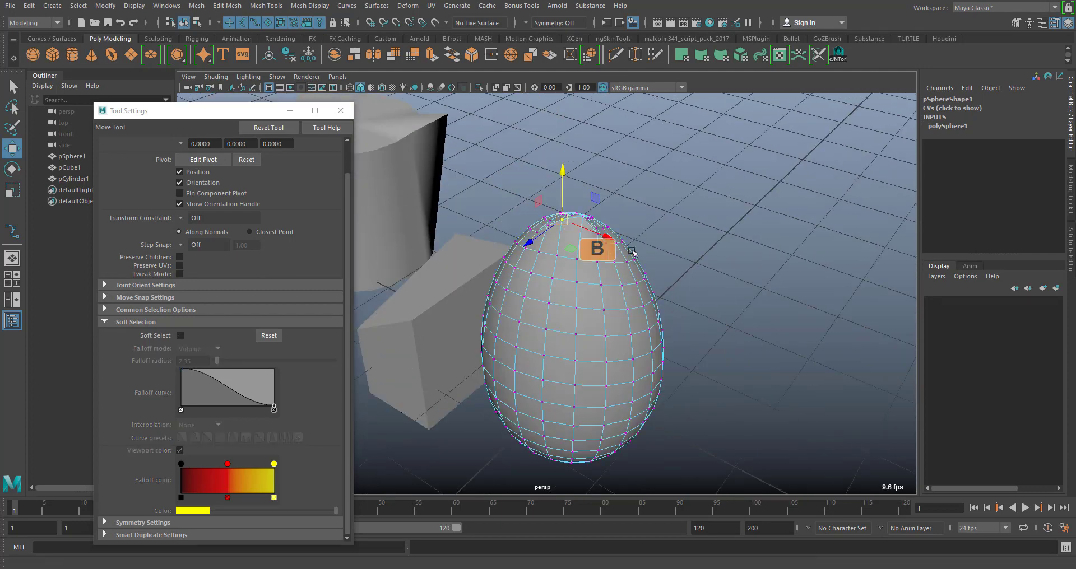
{"action": "left_click_drag", "start_coordinate": [621, 212], "coordinate": [656, 192], "text": "alt"}
{"action": "right_click_drag", "start_coordinate": [611, 191], "coordinate": [691, 241], "text": "alt"}
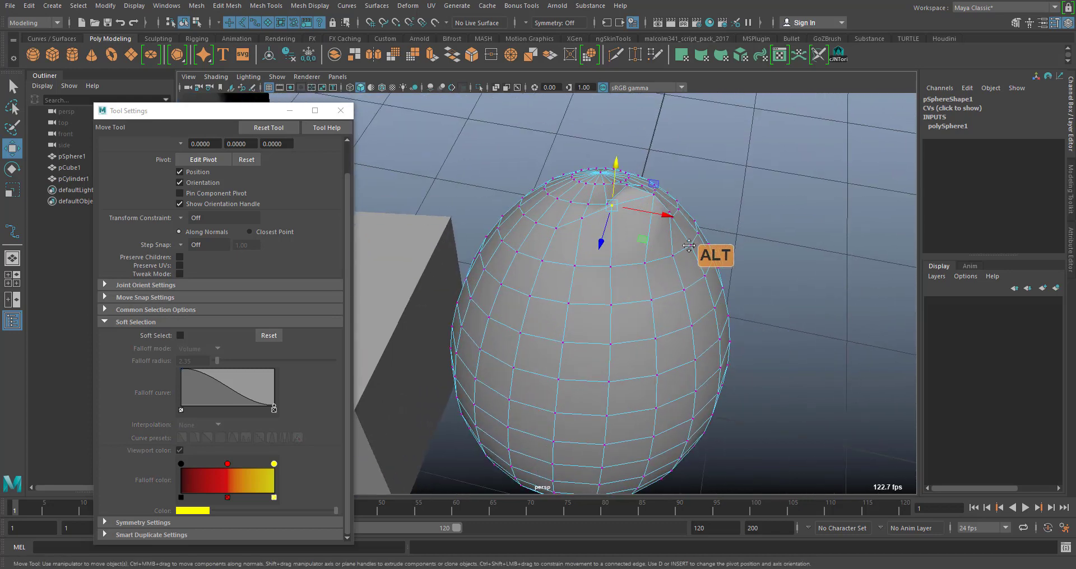
{"action": "middle_click_drag", "start_coordinate": [691, 241], "coordinate": [671, 278], "text": "alt"}
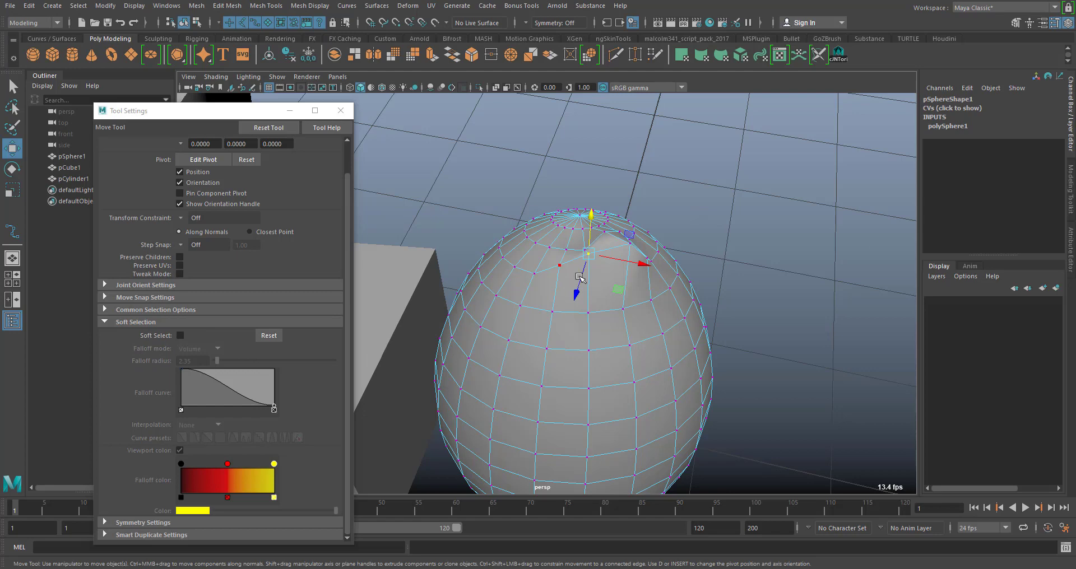
{"action": "key", "text": "b"}
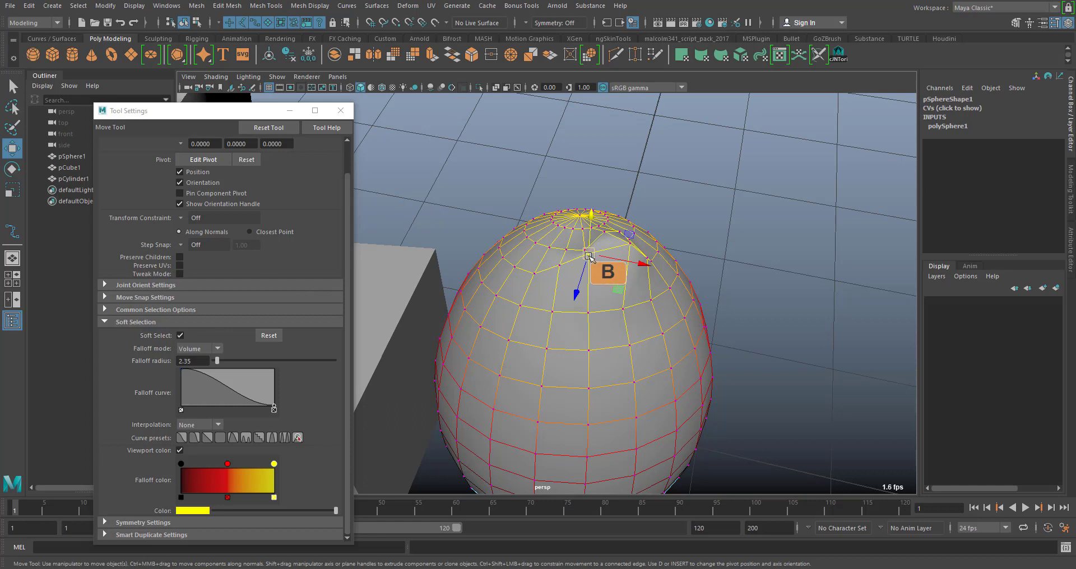
{"action": "left_click_drag", "start_coordinate": [588, 256], "coordinate": [258, 283]}
- Pull the egg's top spike higher and pull a vertex on its upper side outward into a second point with soft selection
{"action": "left_click_drag", "start_coordinate": [625, 288], "coordinate": [714, 247], "text": "alt"}
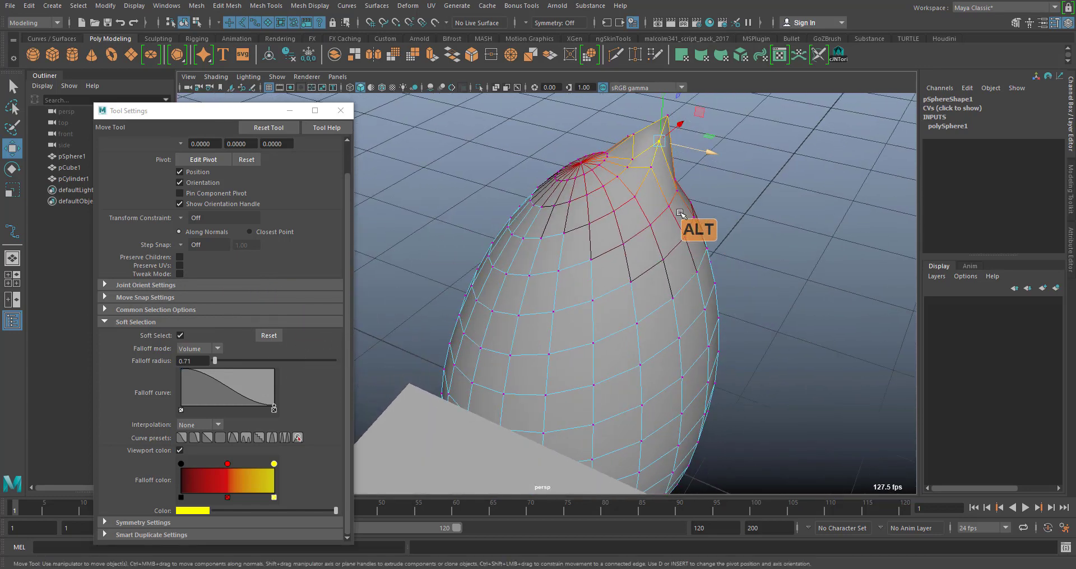
{"action": "middle_click_drag", "start_coordinate": [714, 247], "coordinate": [706, 318], "text": "alt"}
{"action": "left_click_drag", "start_coordinate": [672, 312], "coordinate": [636, 119], "text": "alt"}
{"action": "left_click", "coordinate": [498, 324]}
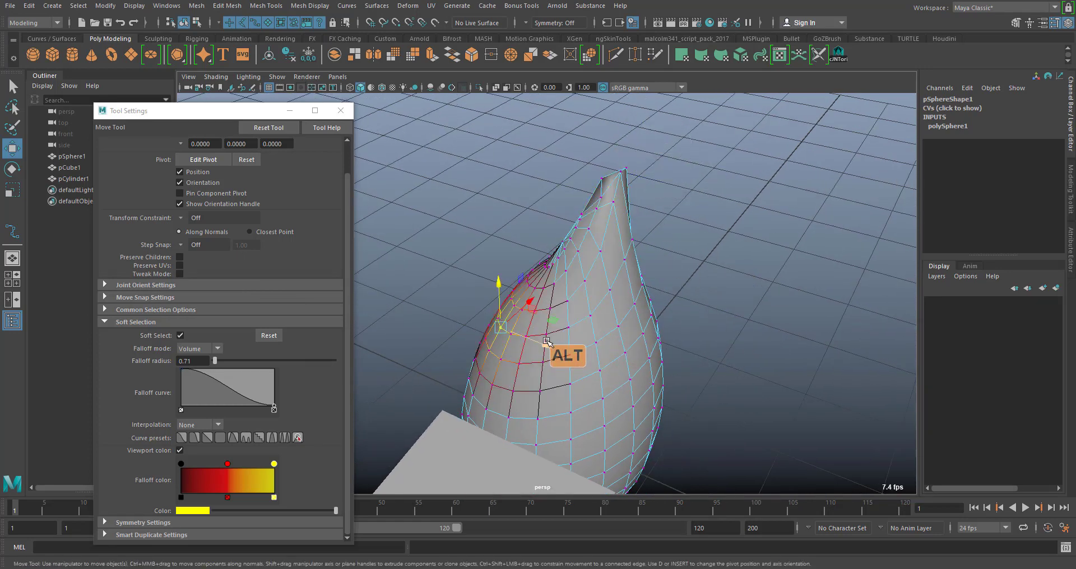
{"action": "left_click_drag", "start_coordinate": [546, 341], "coordinate": [471, 264]}
- Pull a vertex on the opposite side of the egg outward into another point with soft selection
{"action": "left_click_drag", "start_coordinate": [581, 288], "coordinate": [605, 395], "text": "alt"}
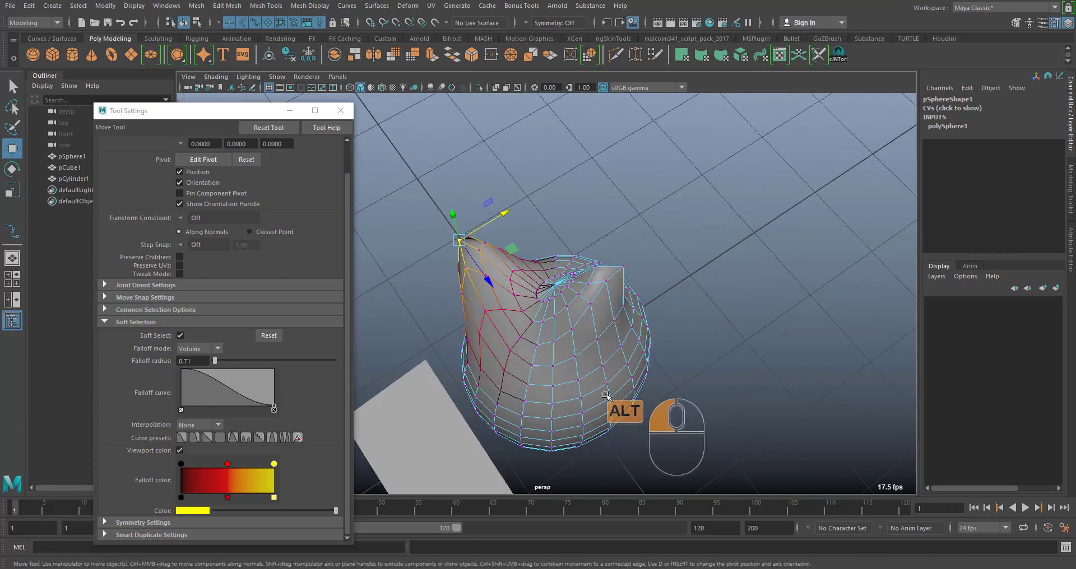
{"action": "left_click", "coordinate": [605, 395]}
{"action": "left_click_drag", "start_coordinate": [644, 441], "coordinate": [708, 506]}
- Soft-move a vertex beside the top spike outward and up to about Y 2.45, and one on the cube-facing side to about X -0.61
{"action": "left_click_drag", "start_coordinate": [677, 292], "coordinate": [773, 328], "text": "alt"}
{"action": "left_click", "coordinate": [599, 269]}
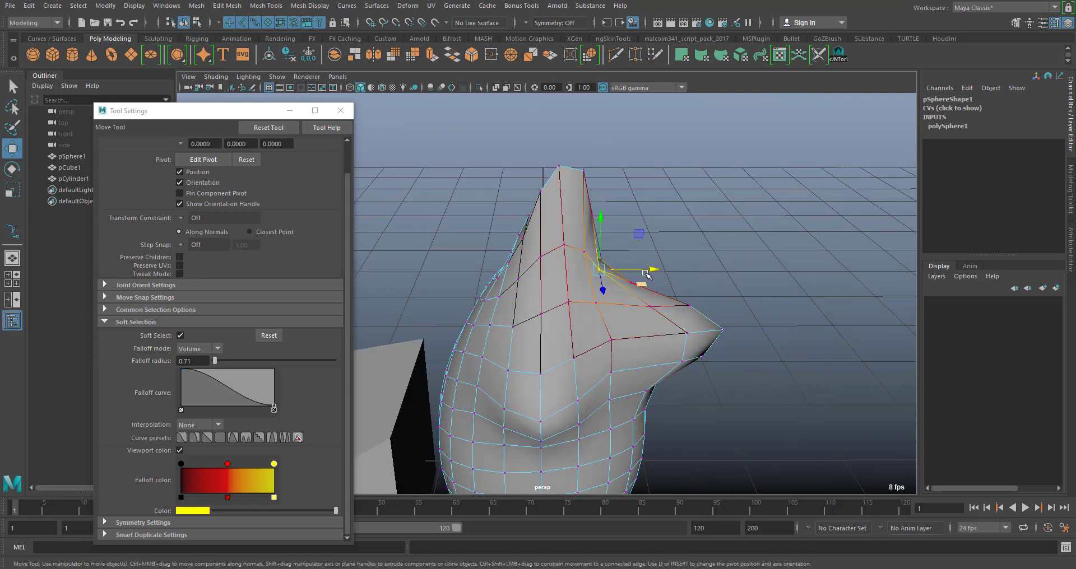
{"action": "left_click_drag", "start_coordinate": [645, 274], "coordinate": [684, 274]}
{"action": "left_click_drag", "start_coordinate": [639, 225], "coordinate": [639, 195]}
{"action": "left_click_drag", "start_coordinate": [688, 244], "coordinate": [673, 245]}
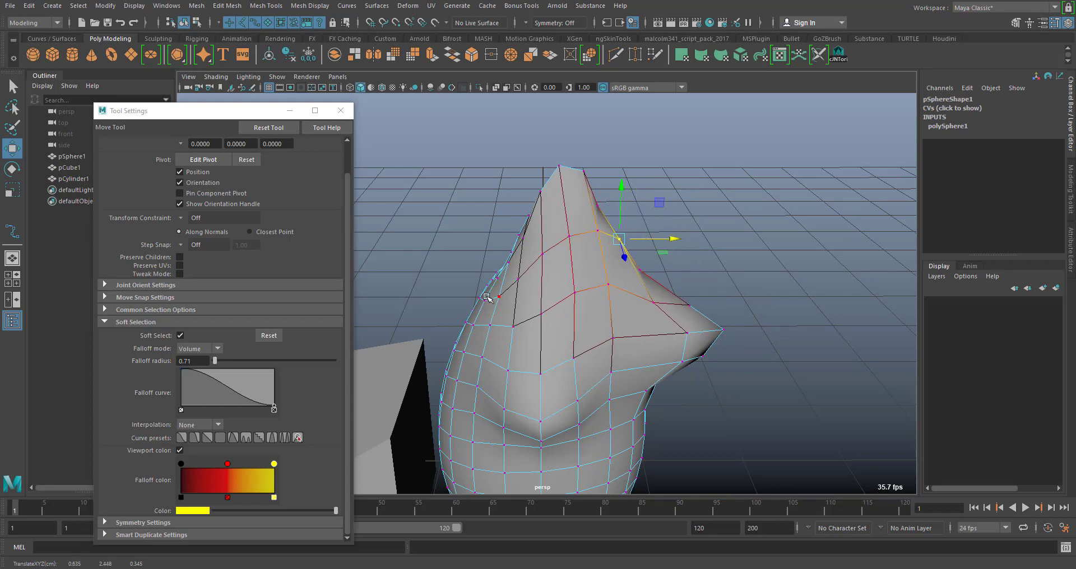
{"action": "left_click", "coordinate": [484, 300]}
{"action": "left_click_drag", "start_coordinate": [535, 300], "coordinate": [520, 301]}
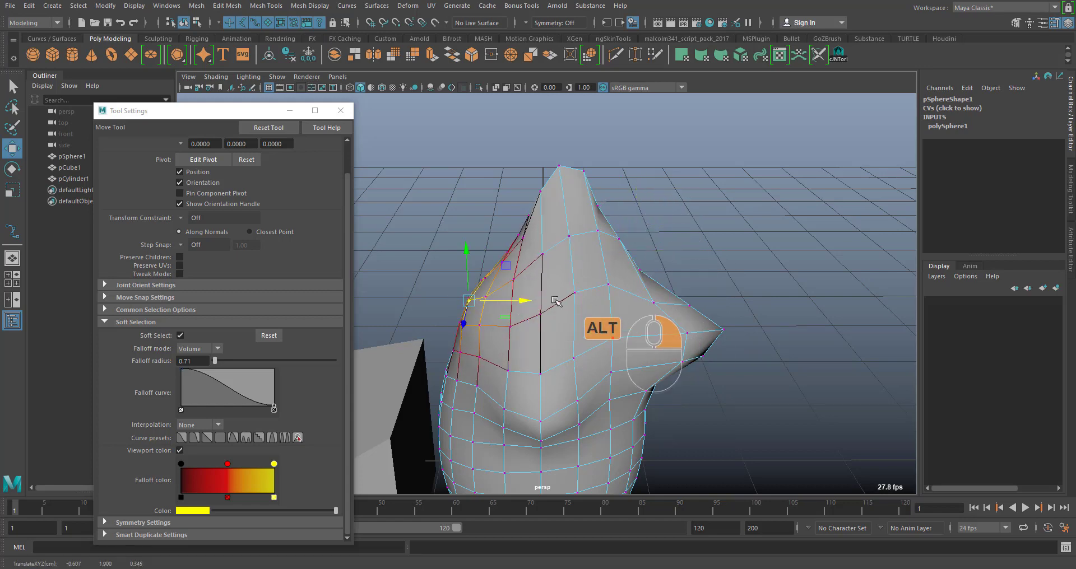
- Turn soft selection off and view the reshaped sphere from the front
{"action": "right_click_drag", "start_coordinate": [555, 300], "coordinate": [528, 295], "text": "alt"}
{"action": "middle_click_drag", "start_coordinate": [525, 386], "coordinate": [609, 320], "text": "alt"}
{"action": "left_click_drag", "start_coordinate": [619, 258], "coordinate": [656, 277], "text": "alt"}
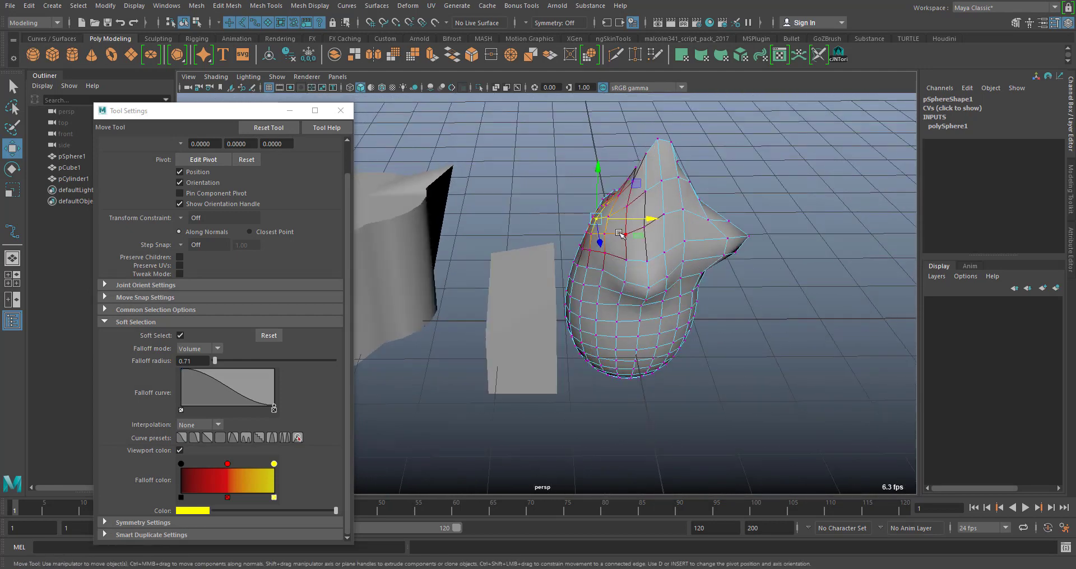
{"action": "key", "text": "b"}
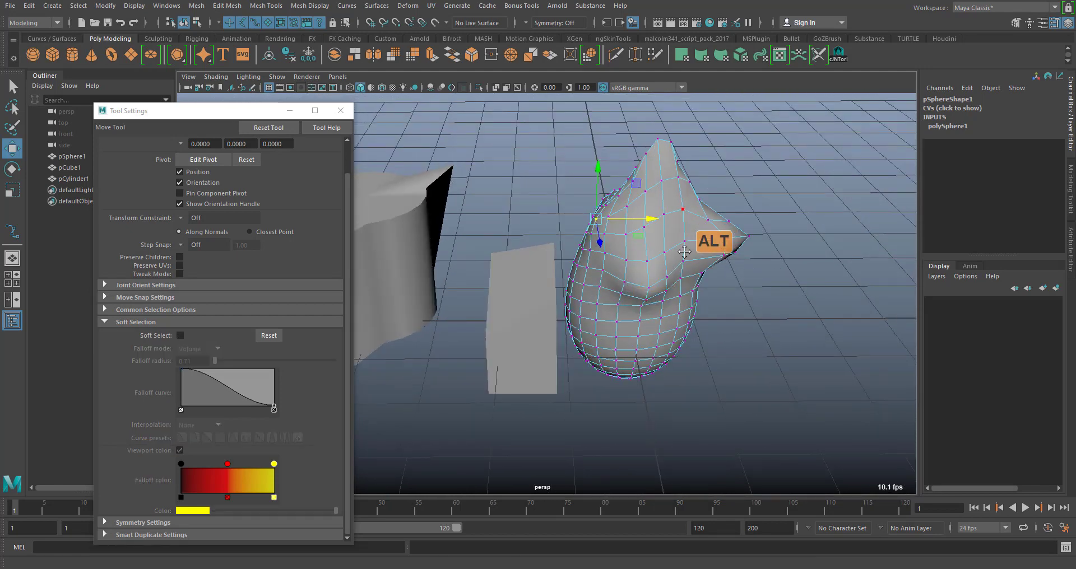
{"action": "middle_click_drag", "start_coordinate": [684, 251], "coordinate": [670, 313], "text": "alt"}
{"action": "right_click_drag", "start_coordinate": [624, 240], "coordinate": [670, 300], "text": "alt"}
{"action": "middle_click_drag", "start_coordinate": [715, 264], "coordinate": [678, 341], "text": "alt"}
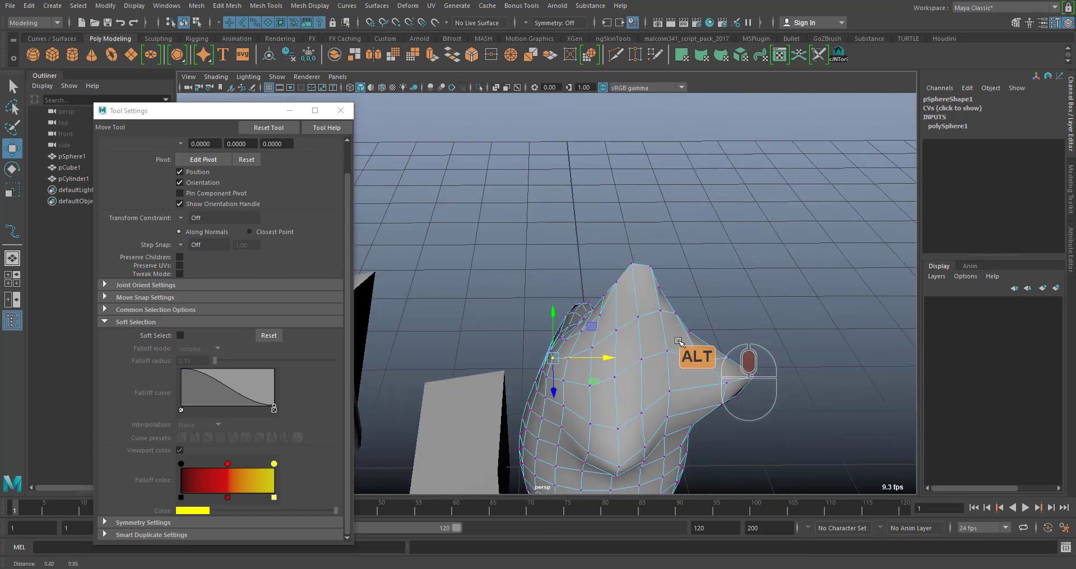
{"action": "left_click_drag", "start_coordinate": [679, 341], "coordinate": [707, 303], "text": "alt"}
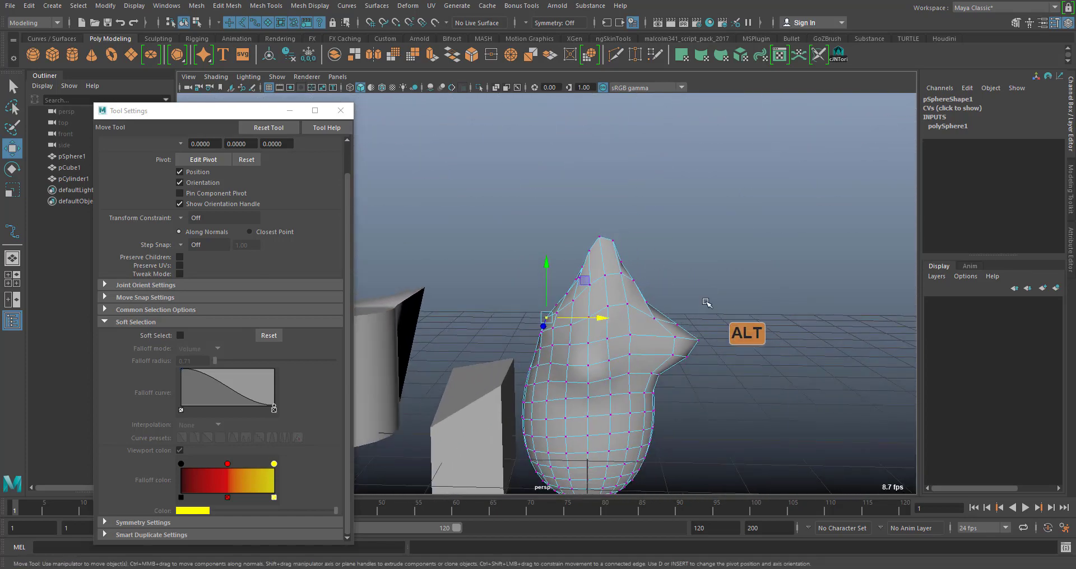
- Switch to the Rotate tool and show its tool settings beside the reshaped sphere
{"action": "left_click_drag", "start_coordinate": [202, 111], "coordinate": [200, 132]}
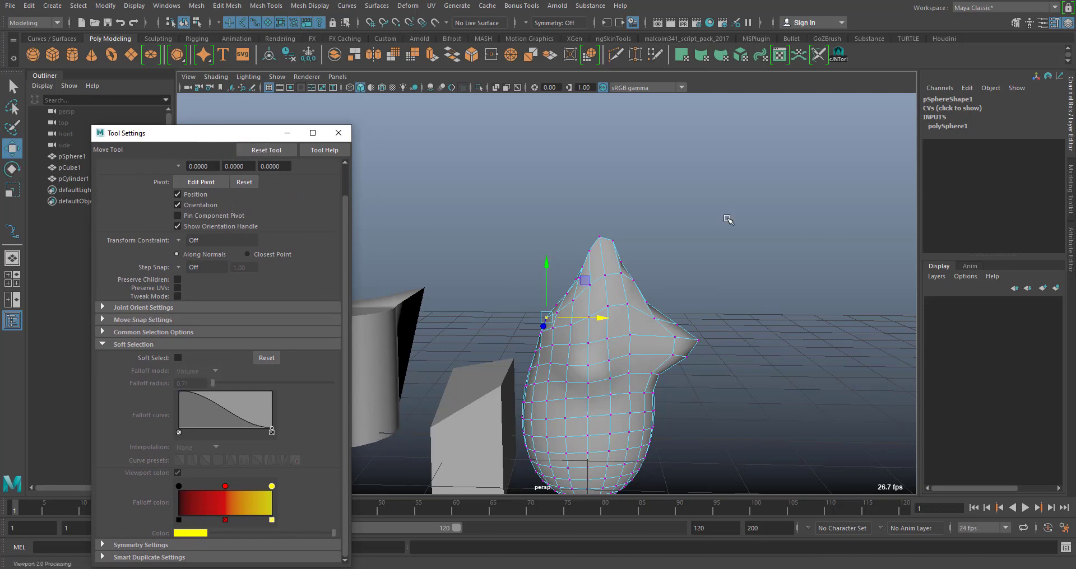
{"action": "middle_click_drag", "start_coordinate": [696, 208], "coordinate": [728, 162], "text": "alt"}
{"action": "right_click_drag", "start_coordinate": [627, 198], "coordinate": [661, 257], "text": "alt"}
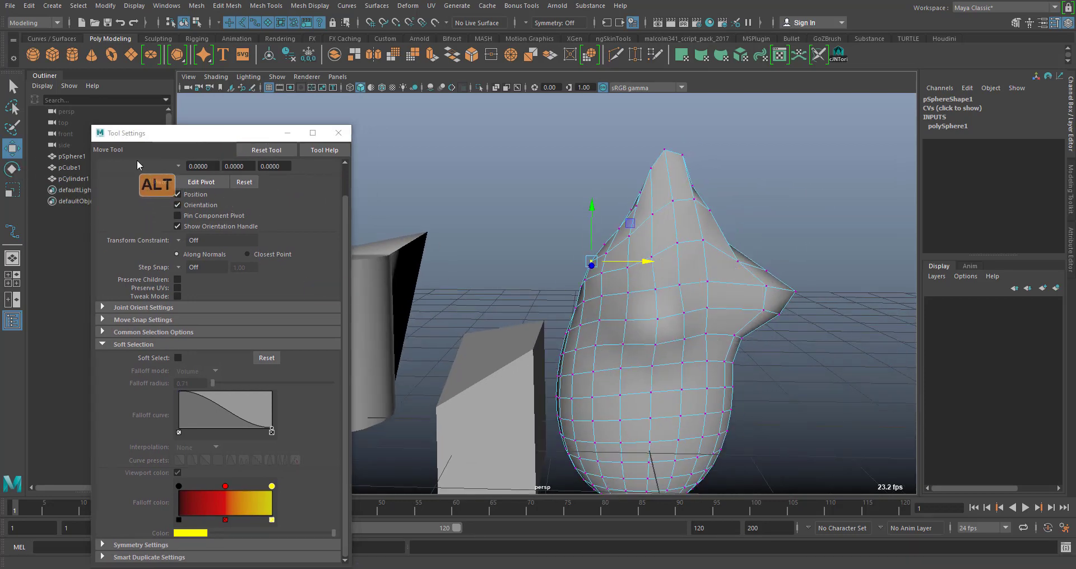
{"action": "left_click_drag", "start_coordinate": [138, 130], "coordinate": [126, 126]}
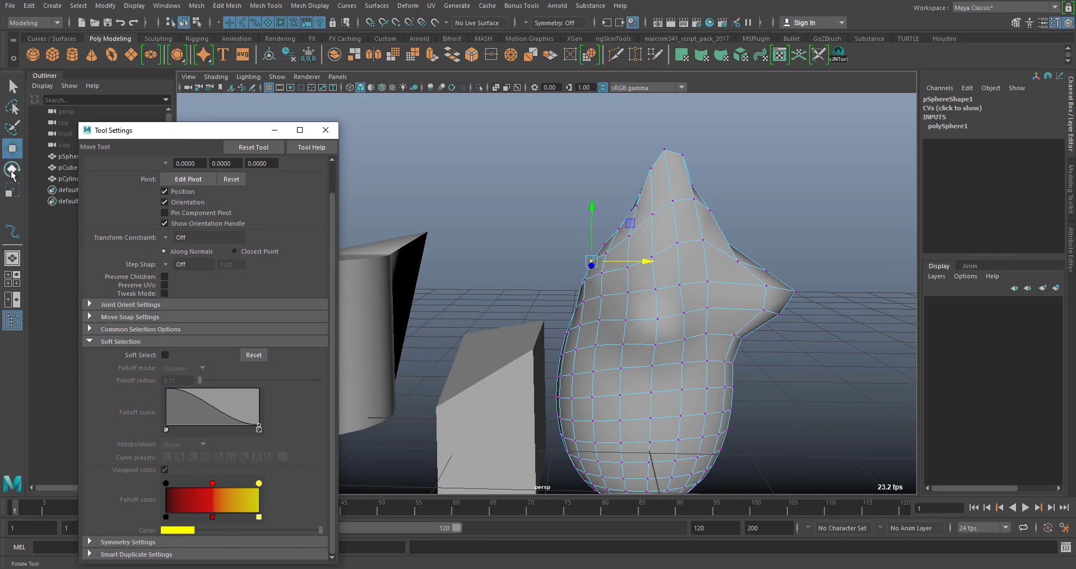
{"action": "left_click", "coordinate": [11, 171]}
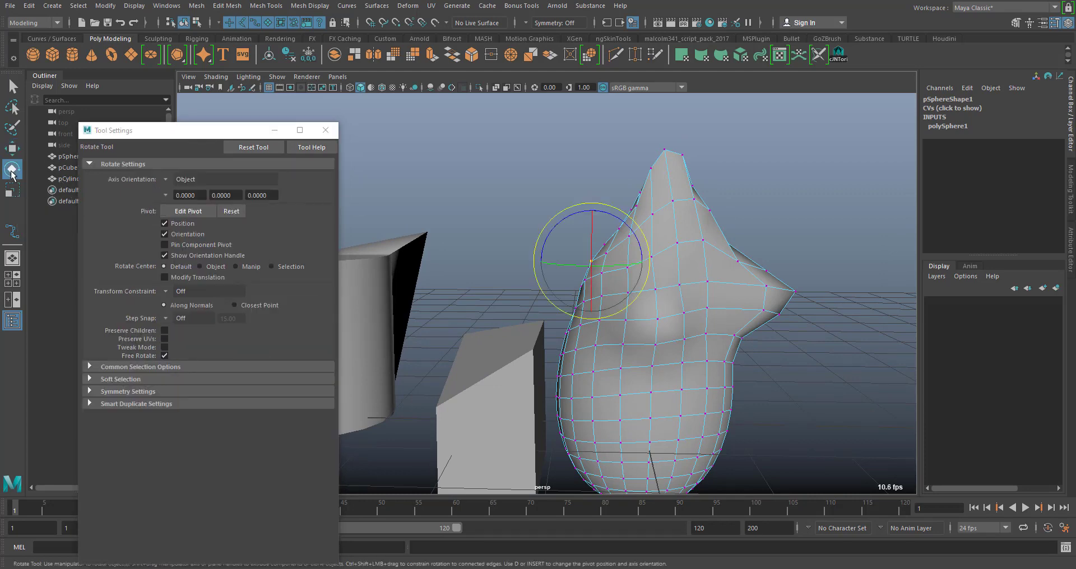
{"action": "middle_click_drag", "start_coordinate": [826, 247], "coordinate": [803, 312], "text": "alt"}
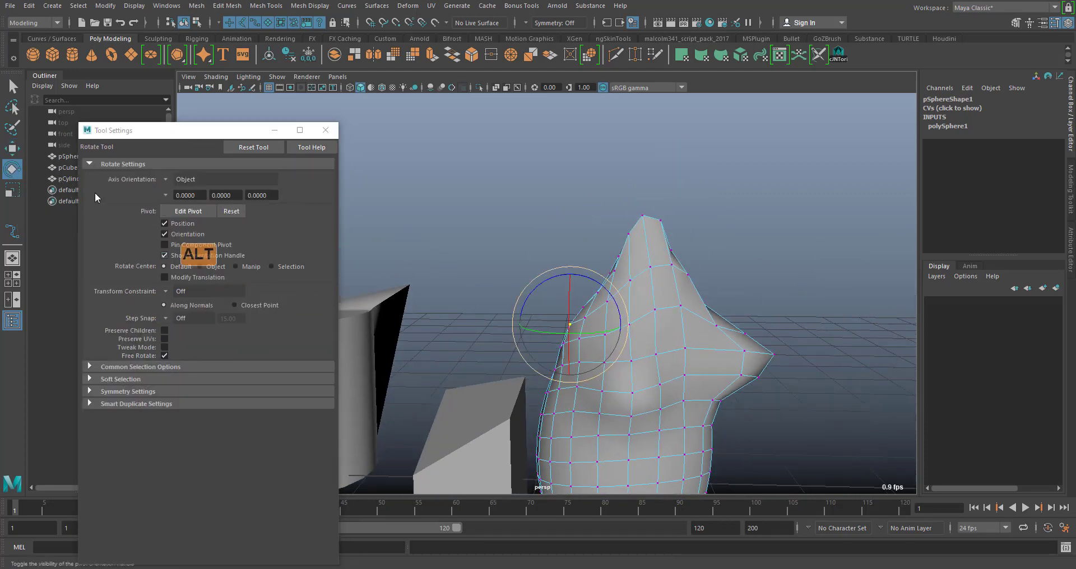
{"action": "left_click", "coordinate": [331, 132]}
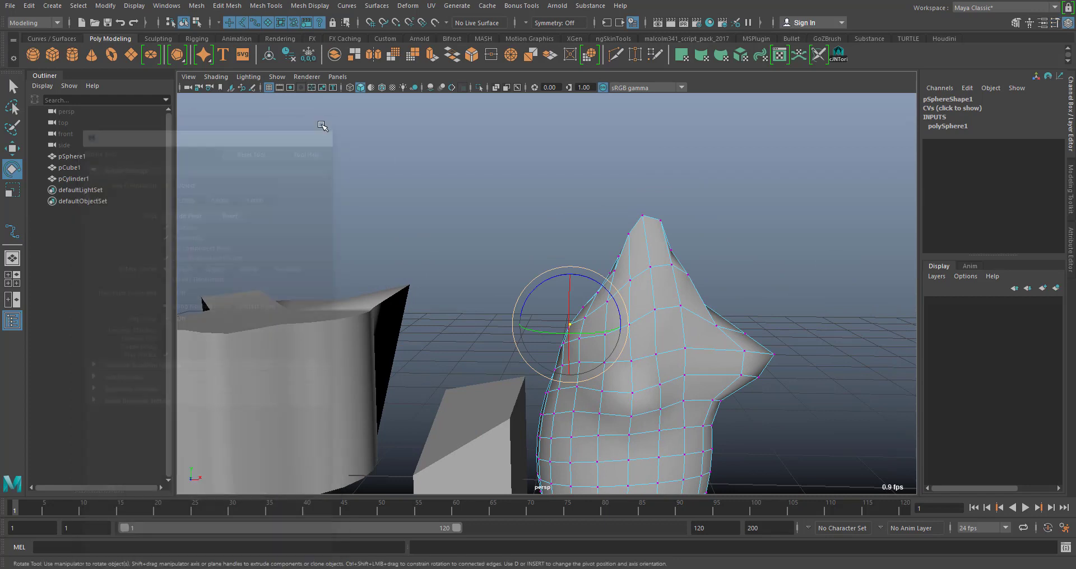
{"action": "double_click", "coordinate": [13, 170]}
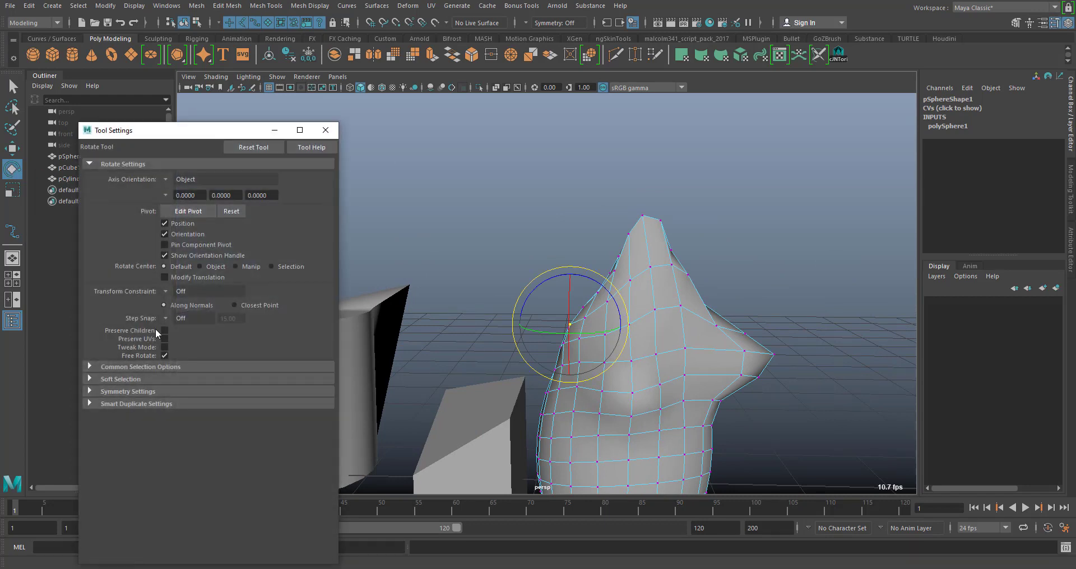
- Turn on Soft Select in the Rotate tool's soft selection settings and inspect the falloff on the sphere
{"action": "left_click", "coordinate": [87, 380]}
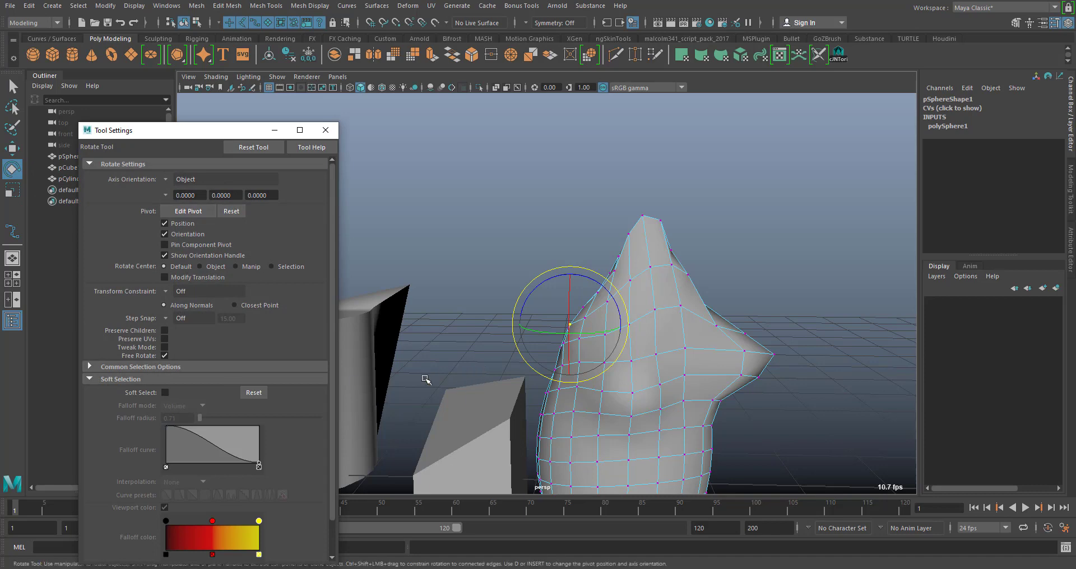
{"action": "middle_click_drag", "start_coordinate": [426, 381], "coordinate": [473, 298], "text": "alt"}
{"action": "left_click_drag", "start_coordinate": [473, 299], "coordinate": [535, 331], "text": "alt"}
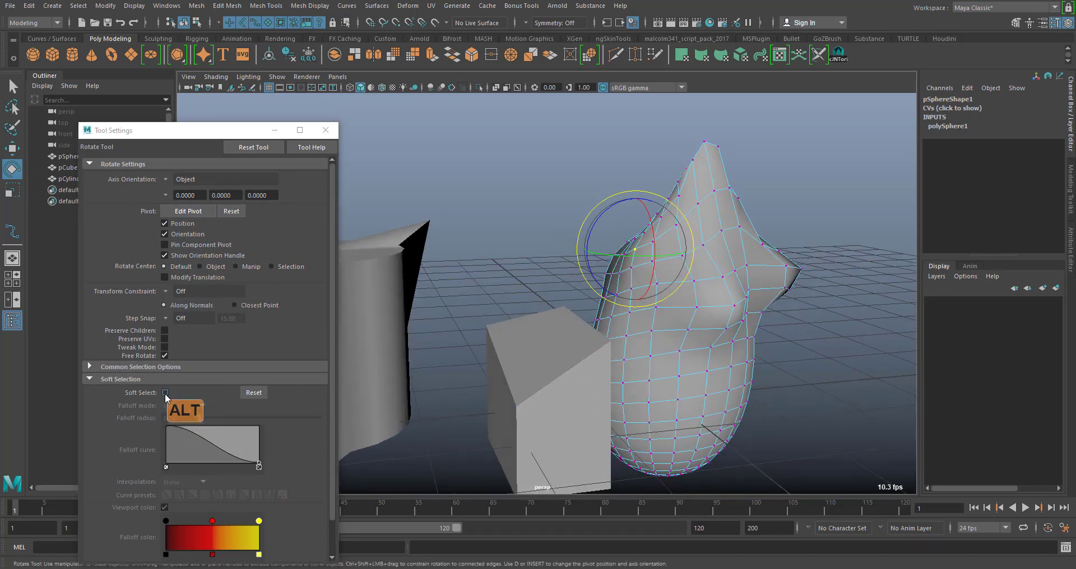
{"action": "left_click", "coordinate": [165, 392]}
{"action": "left_click_drag", "start_coordinate": [751, 320], "coordinate": [632, 334], "text": "alt"}
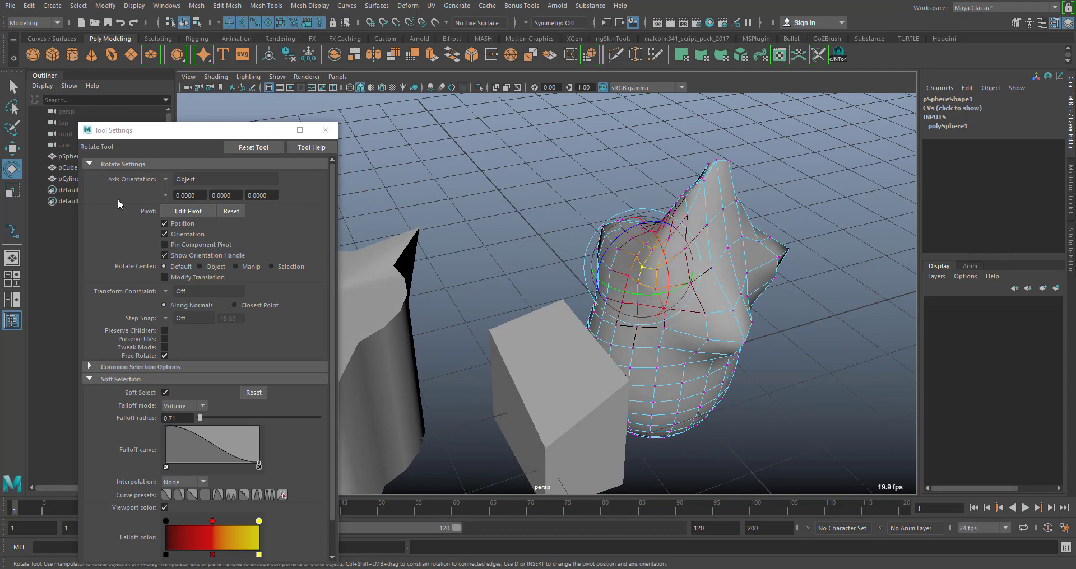
- Show the Scale tool's soft selection settings and try scaling the selected vertex uniformly with its falloff
{"action": "left_click", "coordinate": [11, 192]}
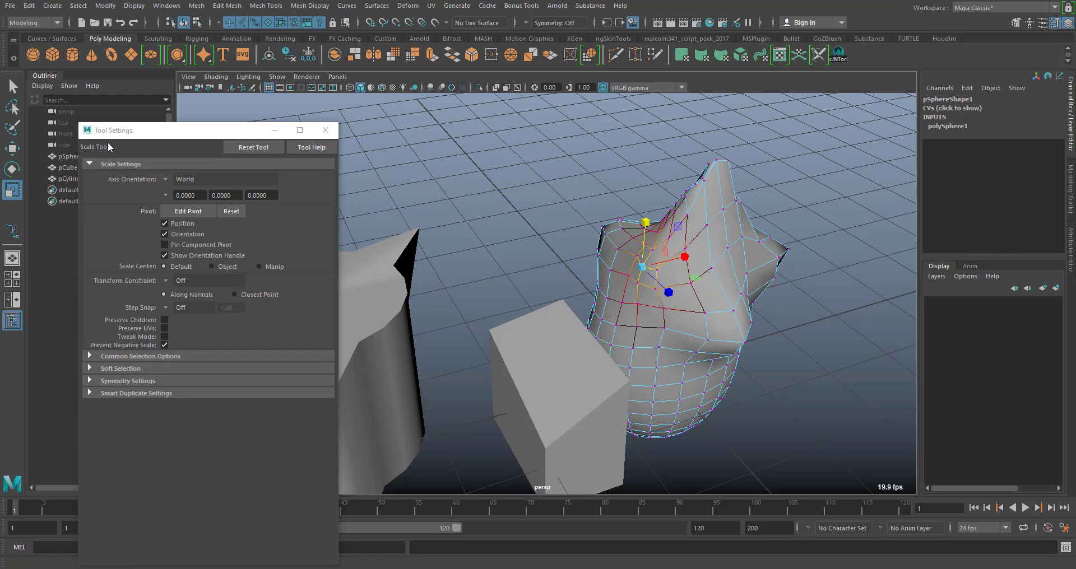
{"action": "left_click", "coordinate": [89, 368]}
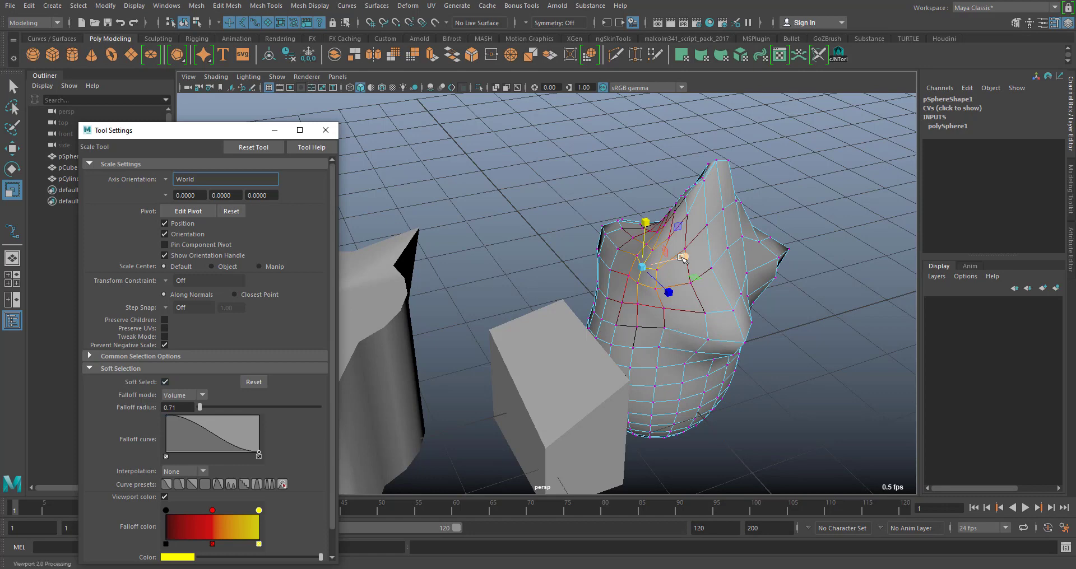
{"action": "left_click_drag", "start_coordinate": [646, 270], "coordinate": [669, 282]}
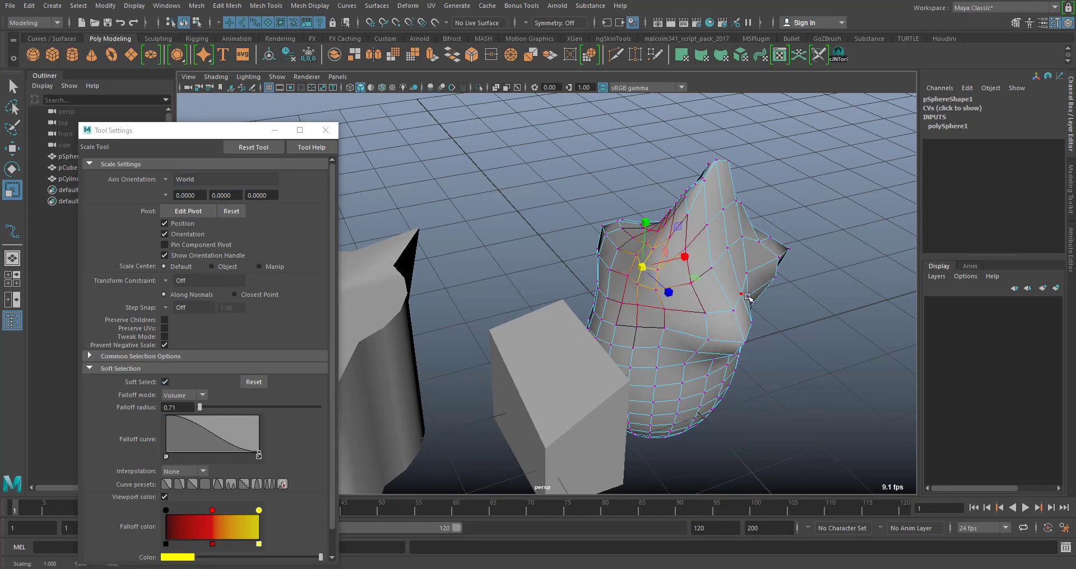
- Turn soft selection off, switch through the Move, Rotate and Scale tools, and try scaling the single selected vertex uniformly
{"action": "left_click_drag", "start_coordinate": [748, 298], "coordinate": [672, 297], "text": "alt"}
{"action": "key", "text": "b"}
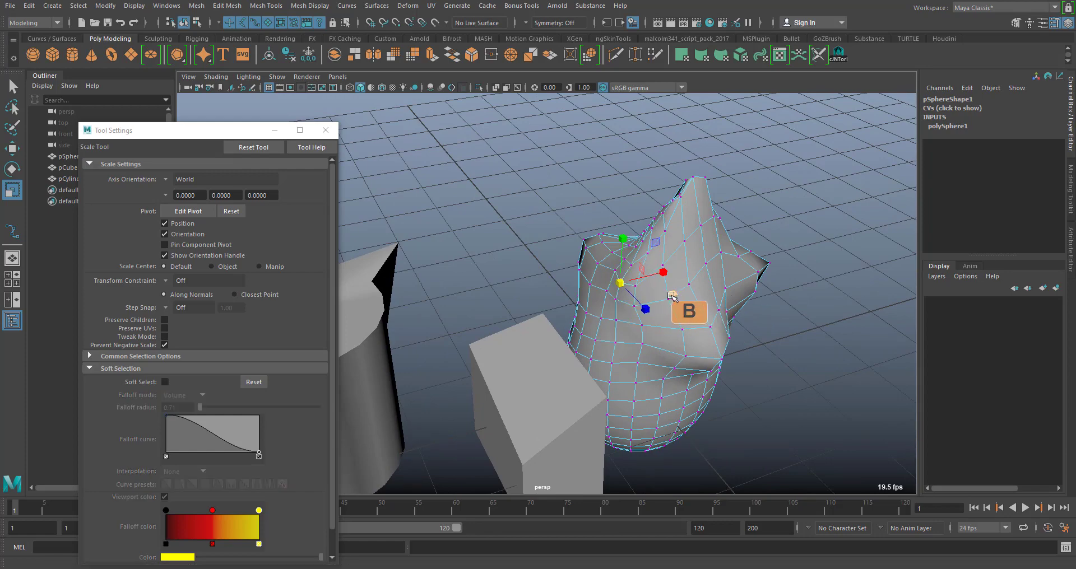
{"action": "left_click_drag", "start_coordinate": [723, 252], "coordinate": [666, 297], "text": "alt"}
{"action": "key", "text": "w"}
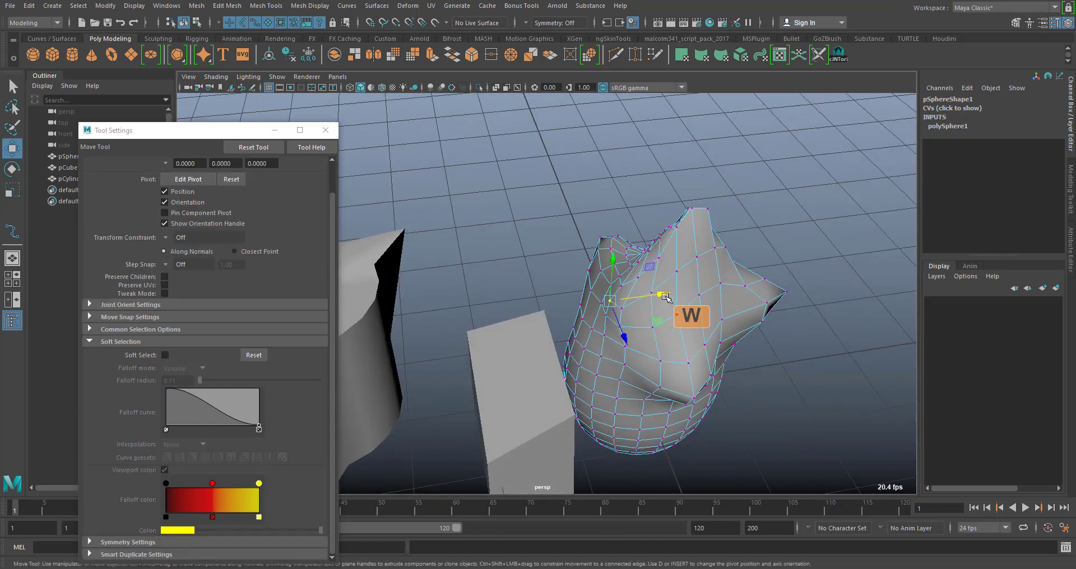
{"action": "key", "text": "e"}
{"action": "key", "text": "r"}
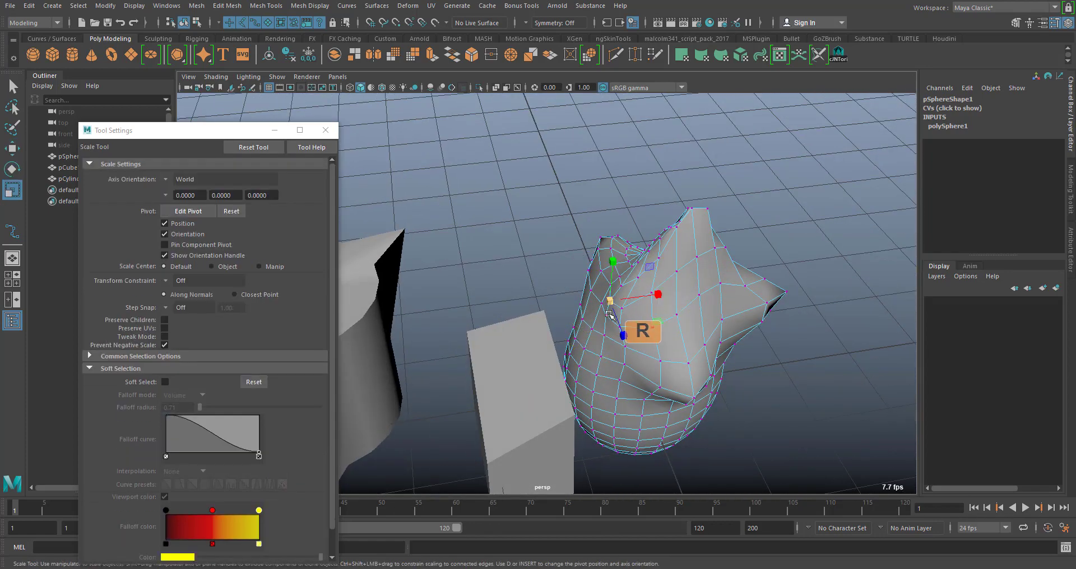
{"action": "left_click_drag", "start_coordinate": [608, 302], "coordinate": [648, 335]}
- Add the neighbouring vertex to the selection and try scaling the two vertices uniformly
{"action": "right_click_drag", "start_coordinate": [585, 258], "coordinate": [717, 318], "text": "alt"}
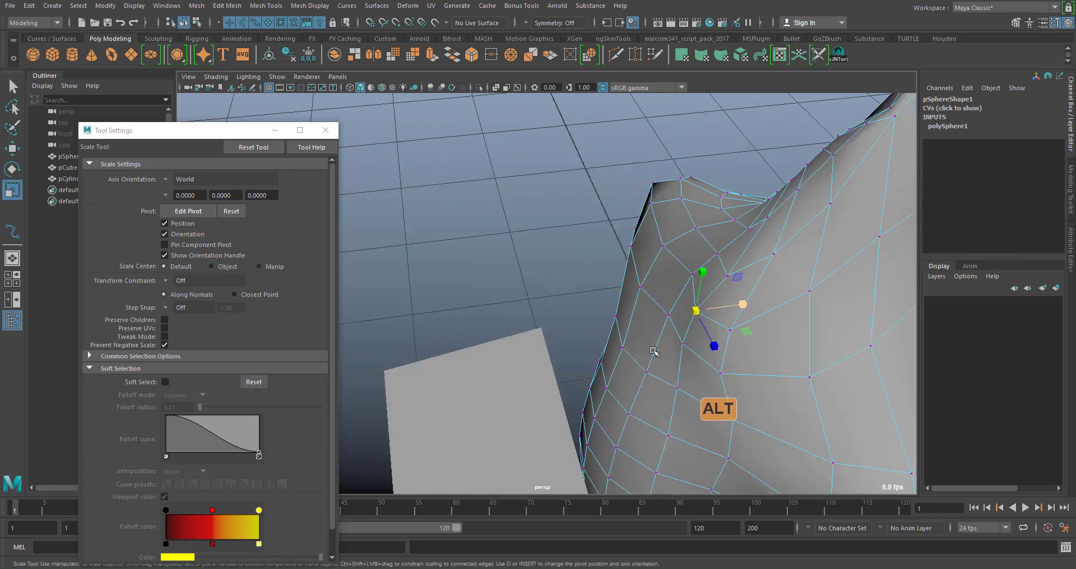
{"action": "middle_click_drag", "start_coordinate": [728, 318], "coordinate": [659, 283], "text": "alt"}
{"action": "left_click_drag", "start_coordinate": [532, 240], "coordinate": [670, 262], "text": "alt"}
{"action": "left_click", "coordinate": [634, 193], "text": "shift"}
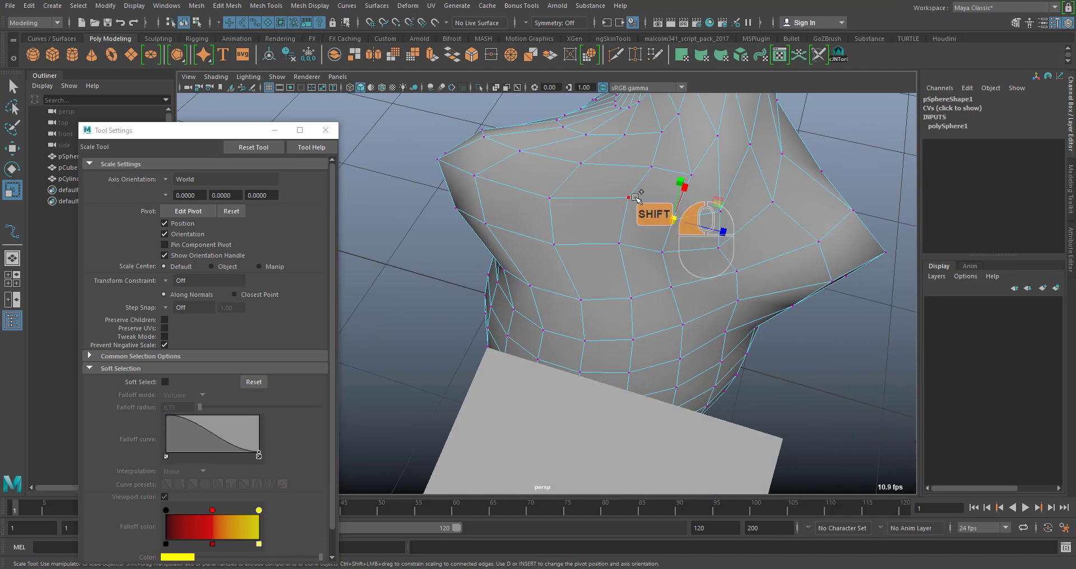
{"action": "left_click_drag", "start_coordinate": [650, 209], "coordinate": [588, 224]}
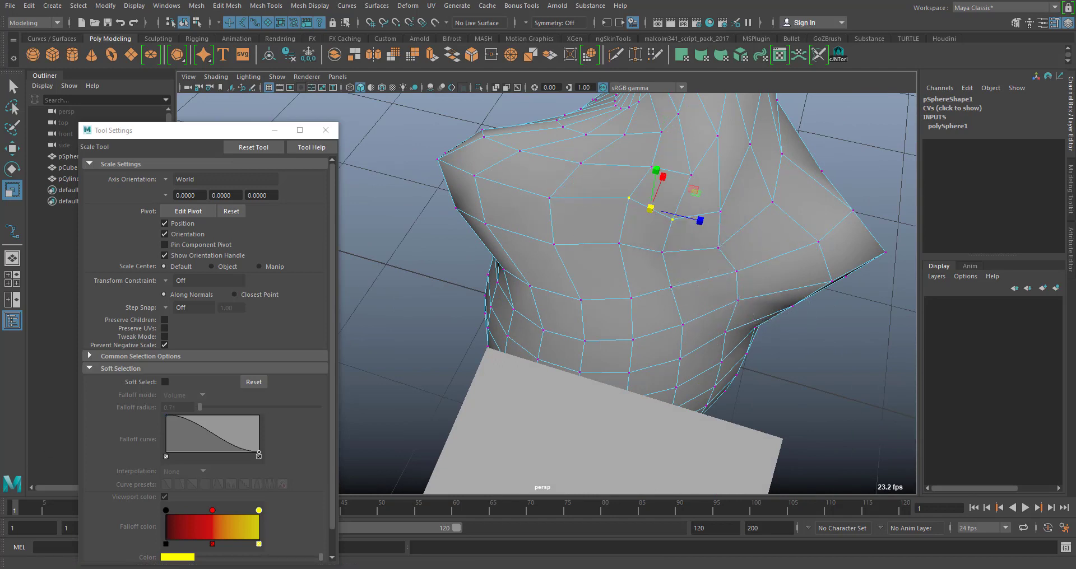
- Return the reshaped sphere to object mode with the whole object selected and view it from several angles
{"action": "right_click_drag", "start_coordinate": [672, 342], "coordinate": [490, 154], "text": "alt"}
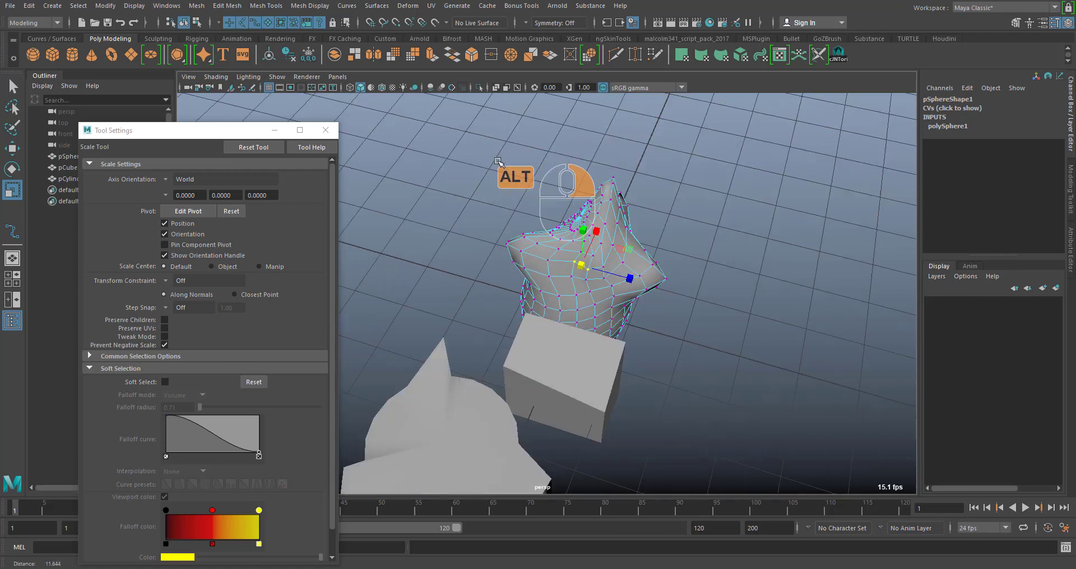
{"action": "left_click_drag", "start_coordinate": [656, 289], "coordinate": [560, 245], "text": "alt"}
{"action": "left_click_drag", "start_coordinate": [637, 312], "coordinate": [638, 273], "text": "alt"}
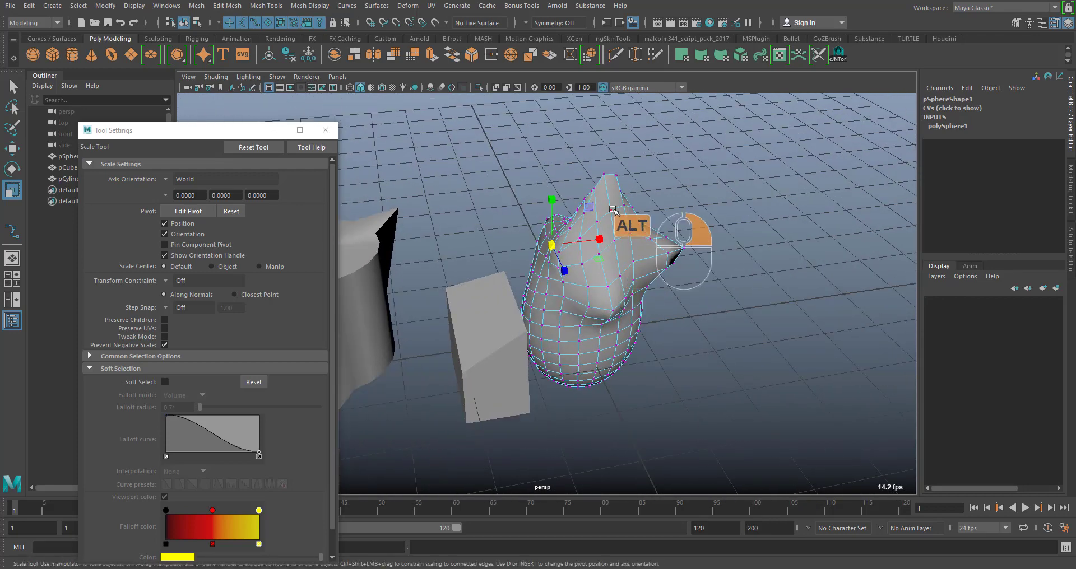
{"action": "right_click_drag", "start_coordinate": [622, 212], "coordinate": [655, 212]}
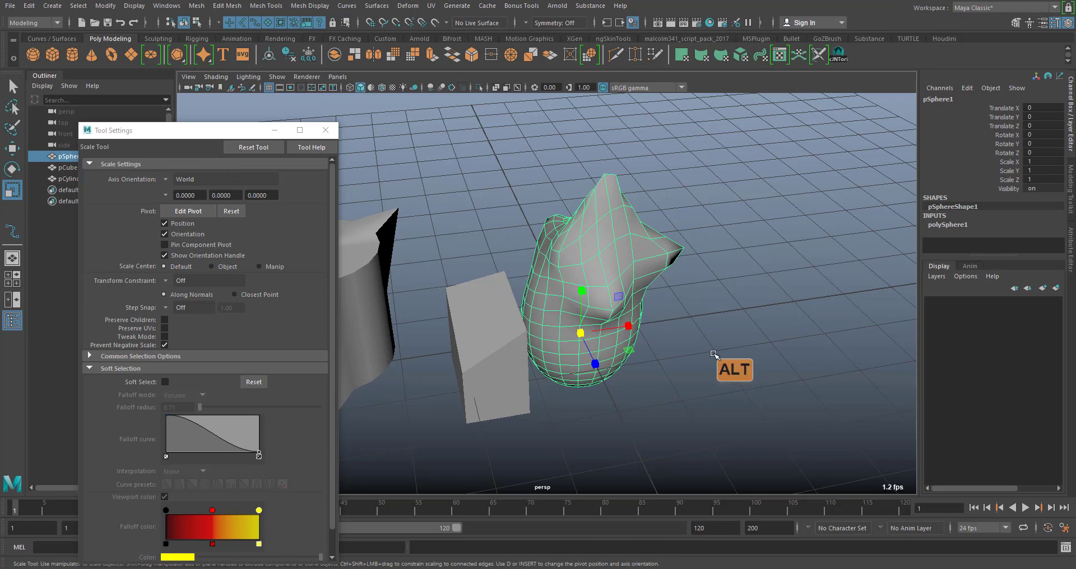
{"action": "left_click_drag", "start_coordinate": [713, 354], "coordinate": [683, 342], "text": "alt"}
{"action": "middle_click_drag", "start_coordinate": [644, 346], "coordinate": [668, 352], "text": "alt"}
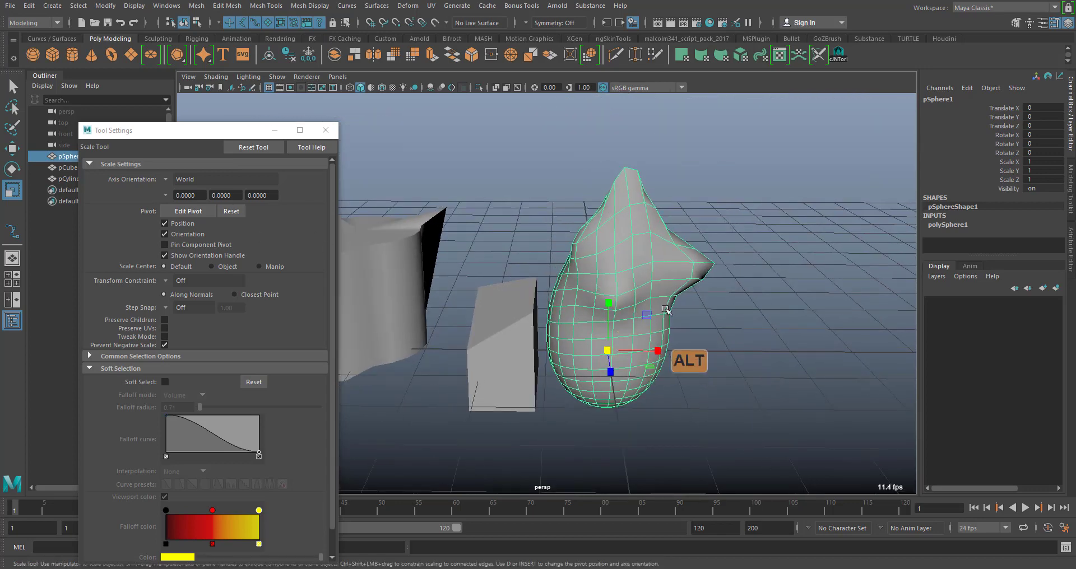
{"action": "mouse_move", "coordinate": [666, 310]}
{"action": "left_mouse_down", "text": "alt"}
{"action": "mouse_move", "coordinate": [633, 319]}
{"action": "mouse_move", "coordinate": [684, 319]}
{"action": "left_mouse_up", "text": "alt"}
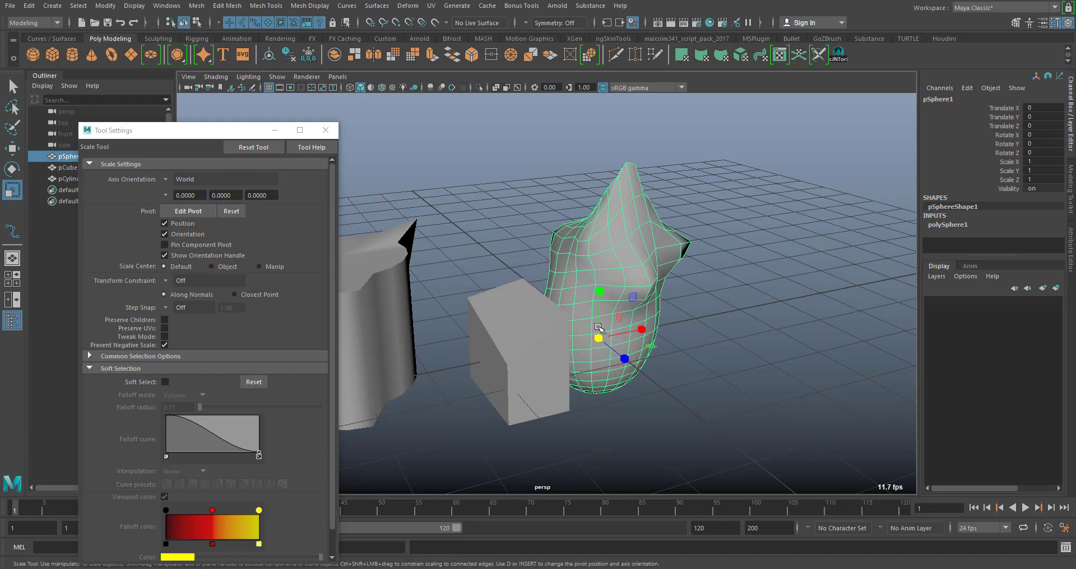